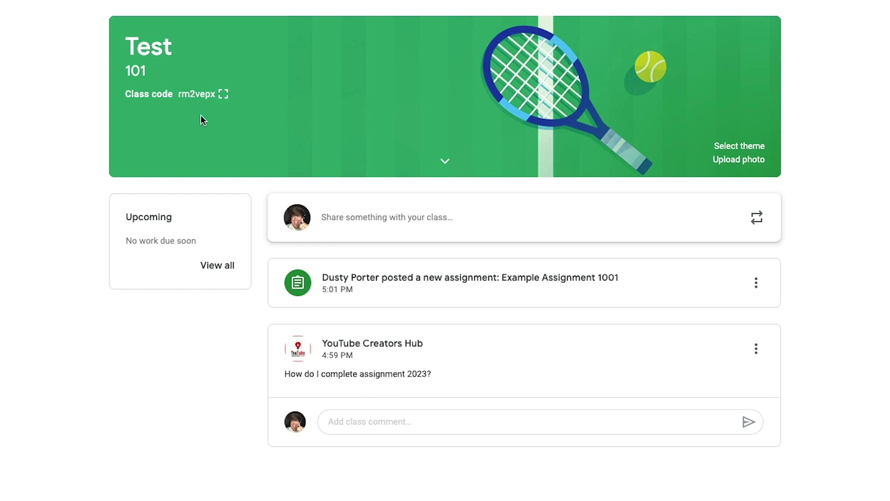
Step: Copy the Test 101 class code and join Test 101 with it from the second account
right_click(197, 94)
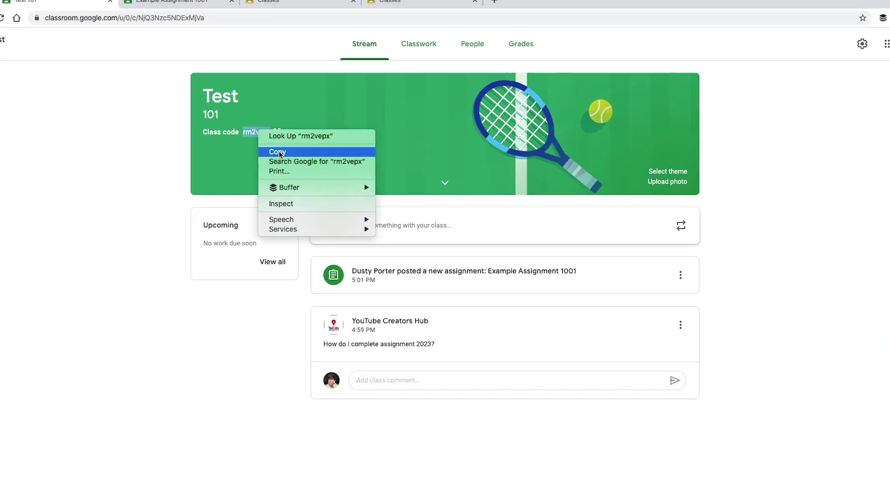
click(279, 151)
click(410, 1)
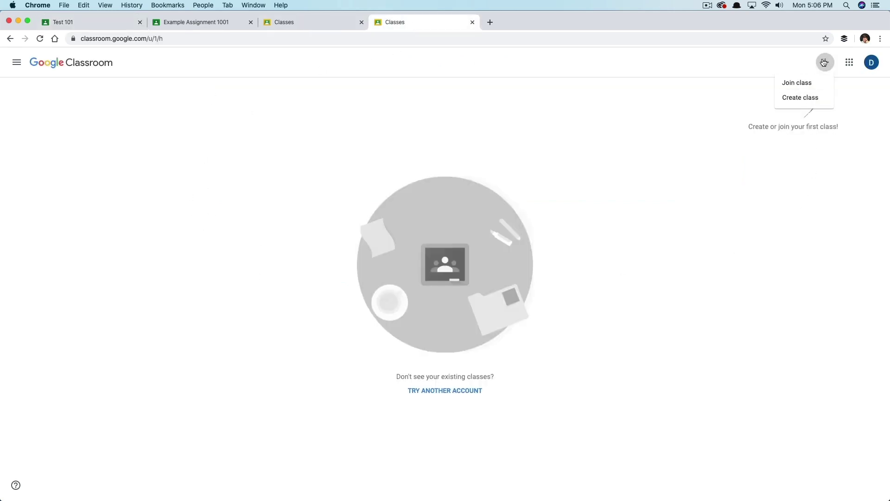
click(797, 82)
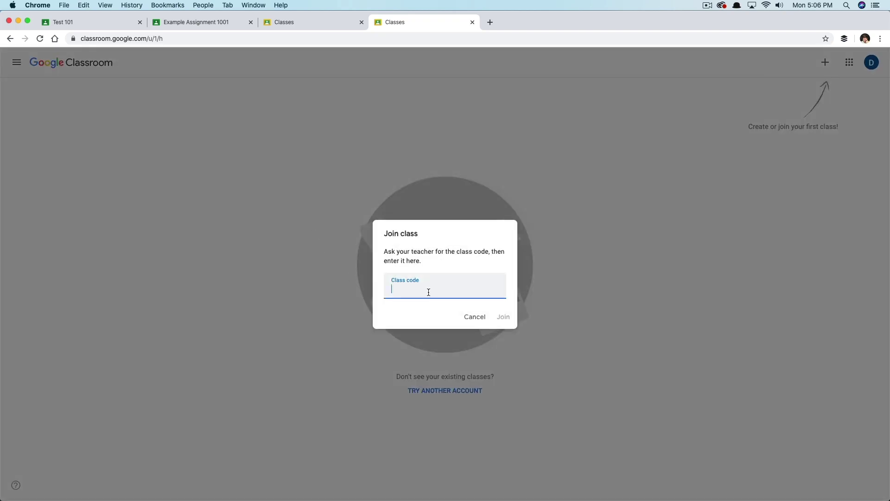
key(super+v)
click(504, 317)
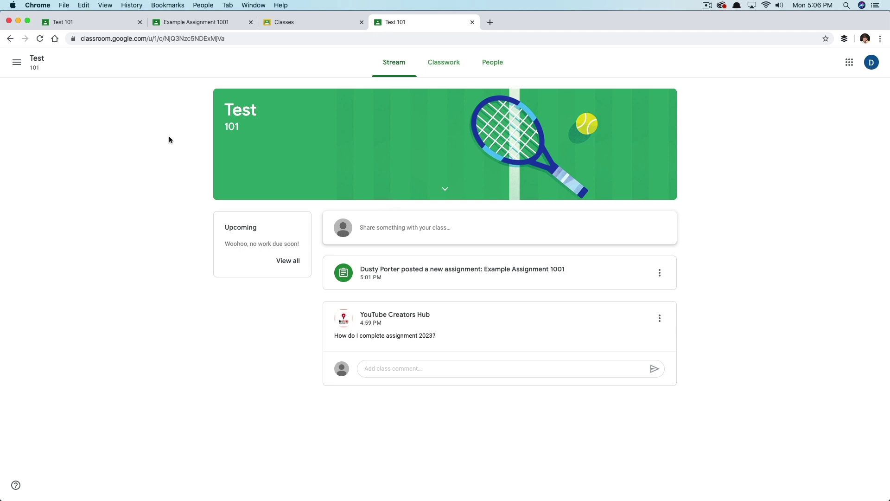
Step: Go back to the teacher's class list and start creating a new class
click(77, 21)
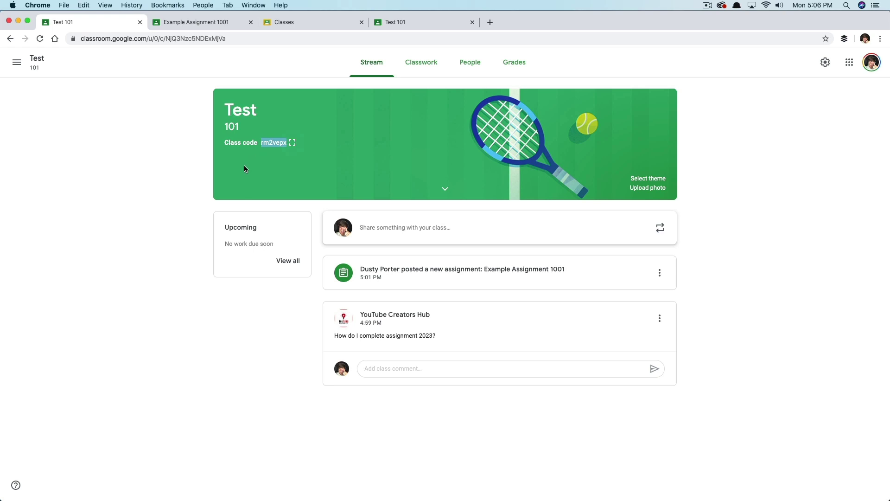
click(17, 62)
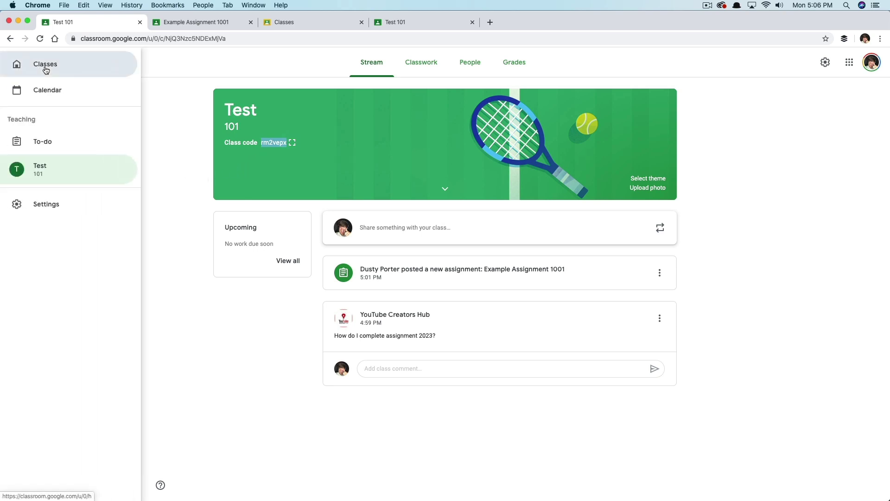
click(44, 66)
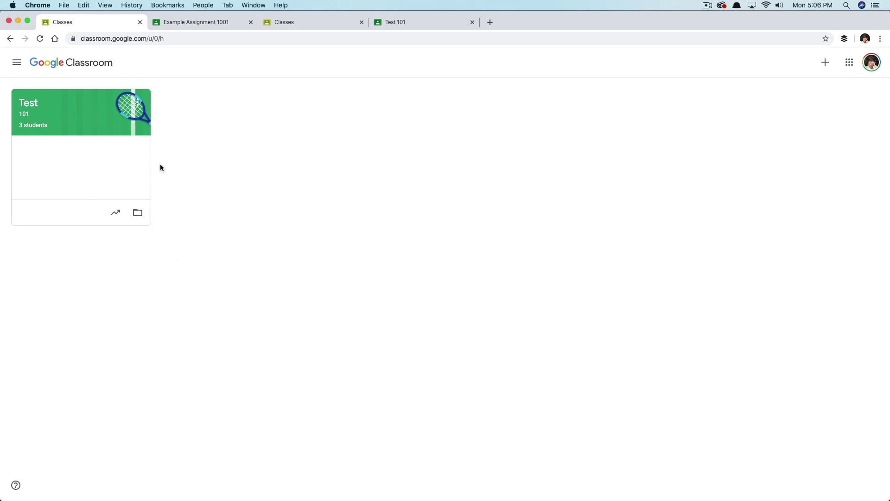
click(826, 63)
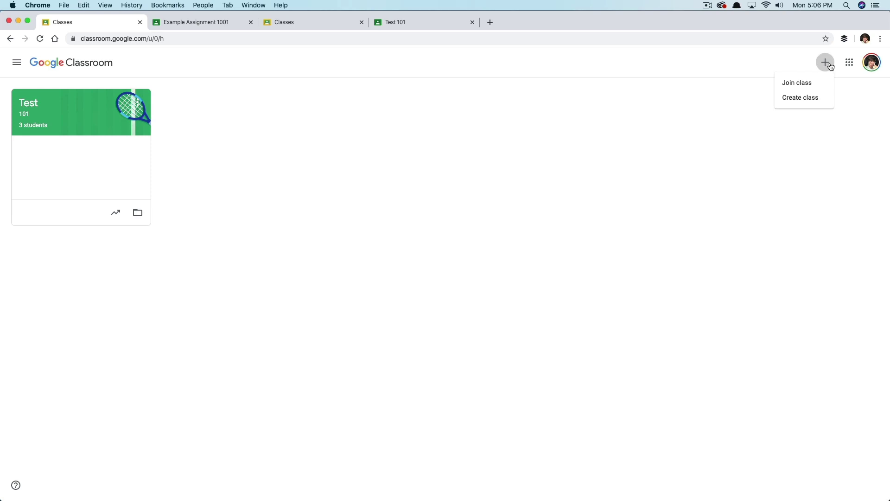
click(799, 98)
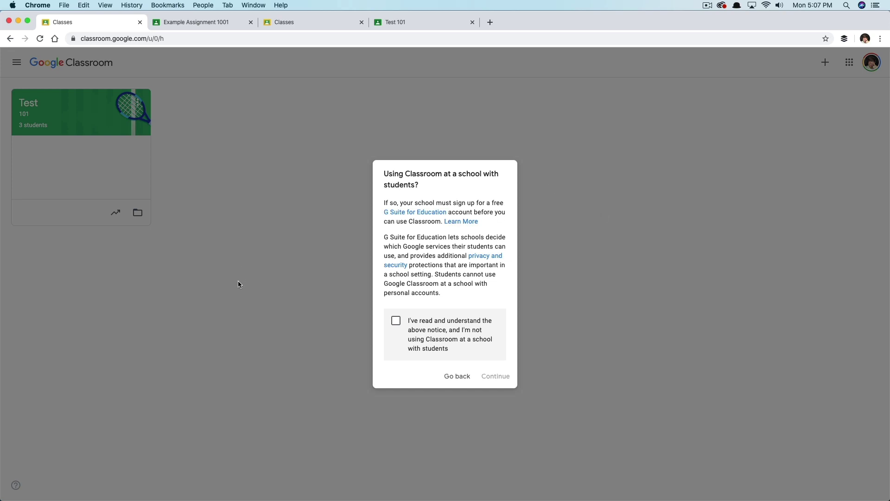
Step: View the G Suite for Education info, then acknowledge the school notice and continue
click(417, 213)
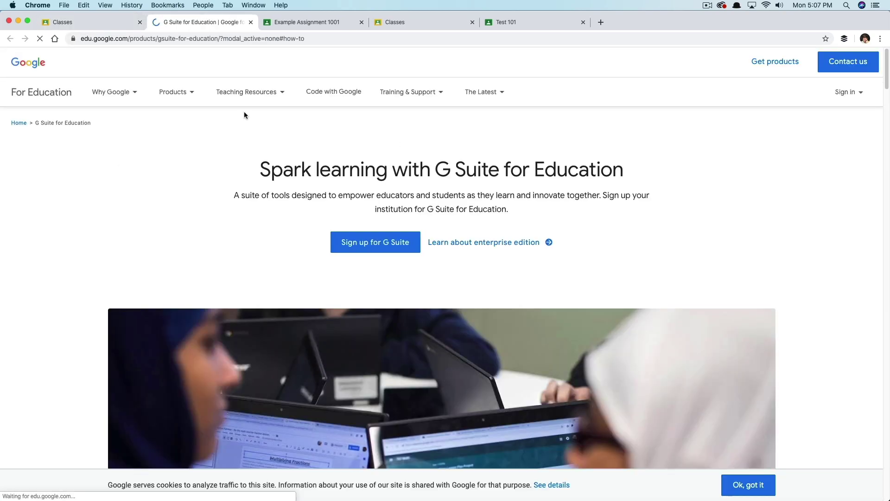
click(348, 245)
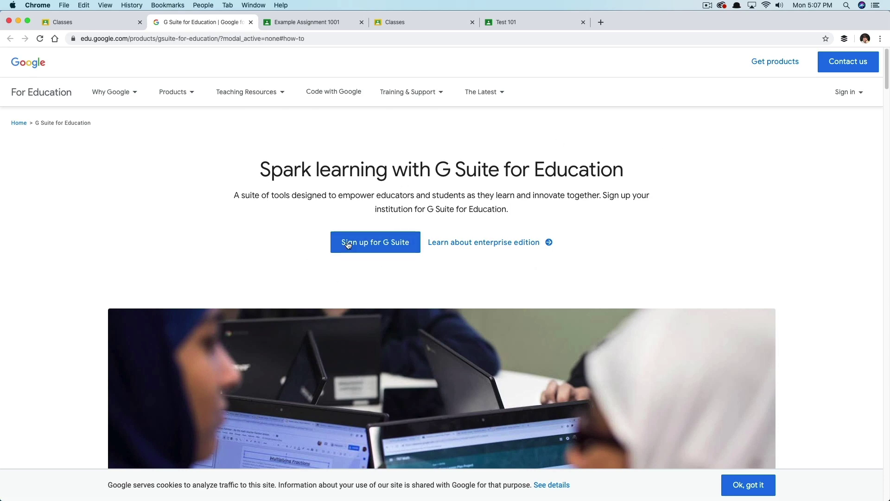
key(super+w)
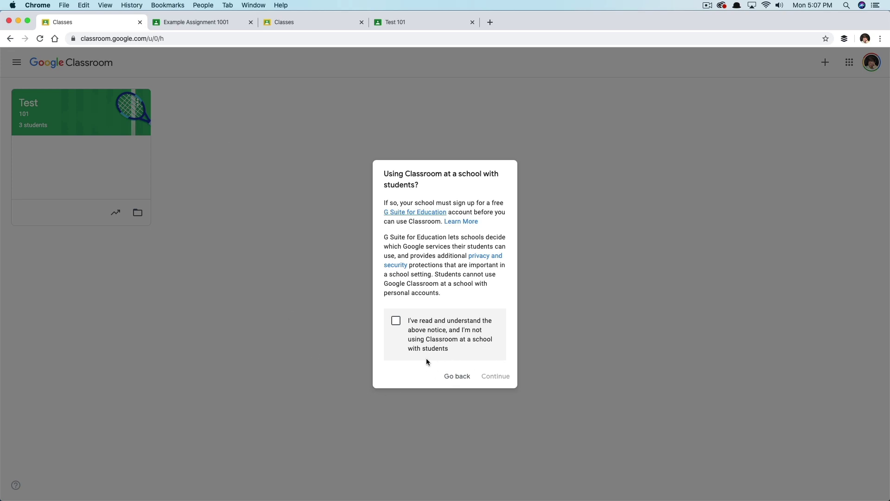
click(396, 322)
click(496, 375)
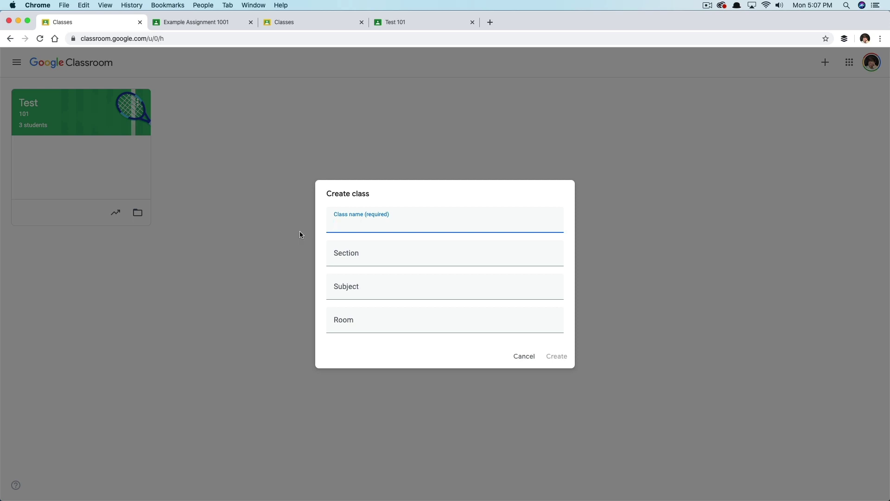
Step: Create class English 202 with section 101, subject English 9 and room 1000
text(English 202)
key(Tab)
text(101)
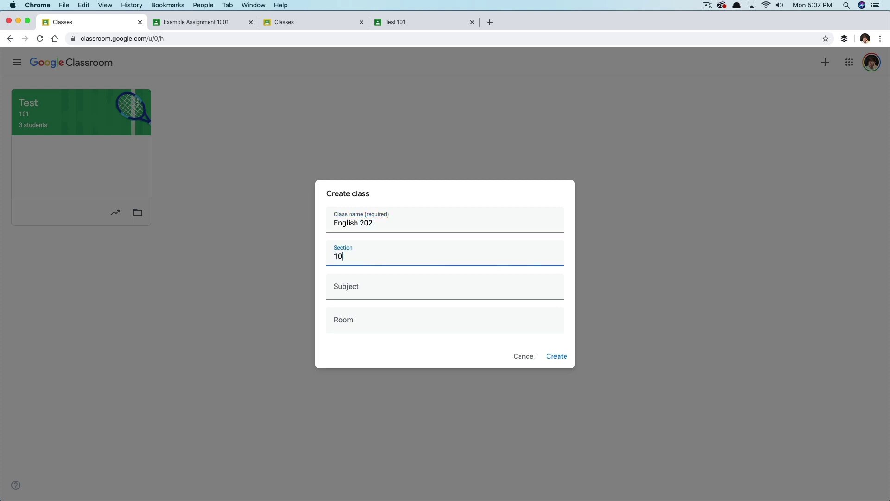
key(Tab)
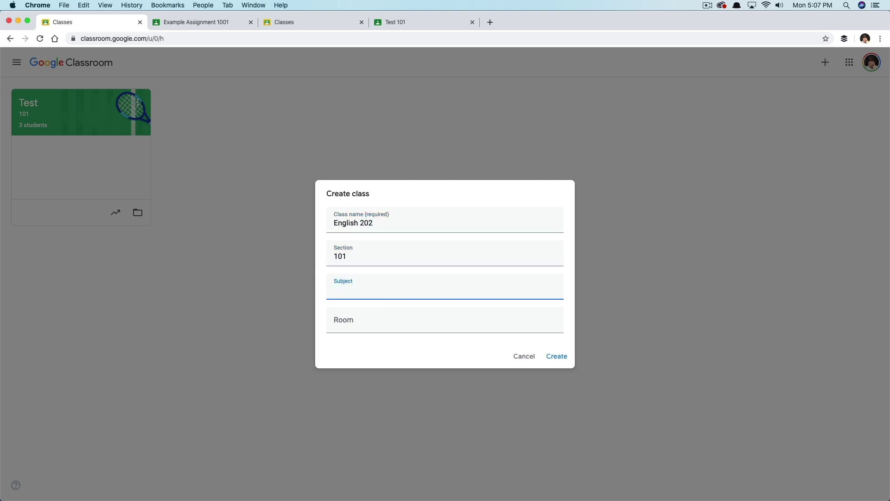
text(Engl)
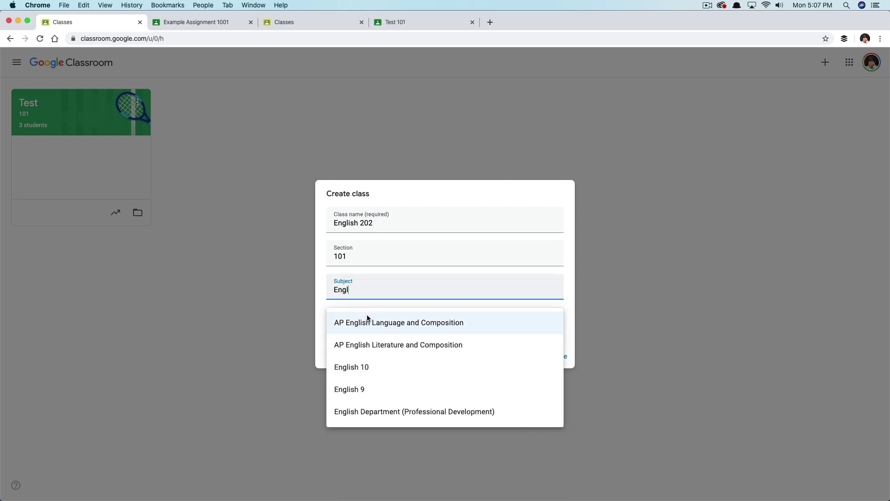
click(366, 384)
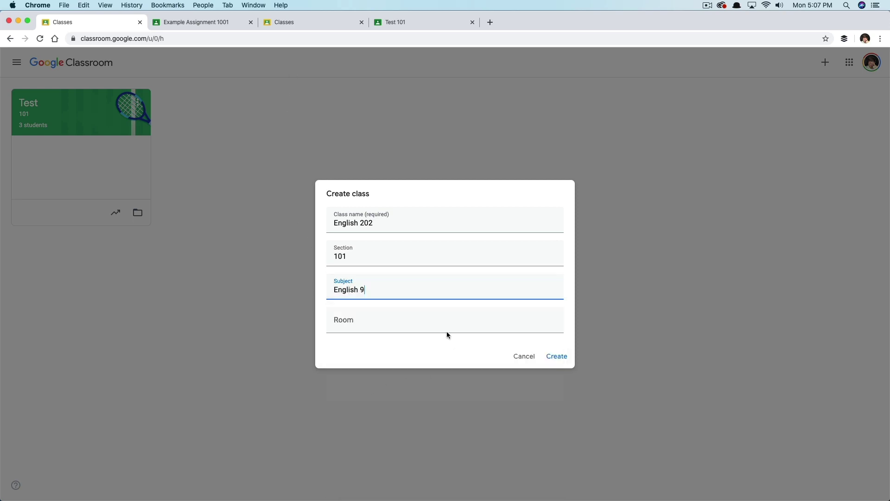
click(366, 323)
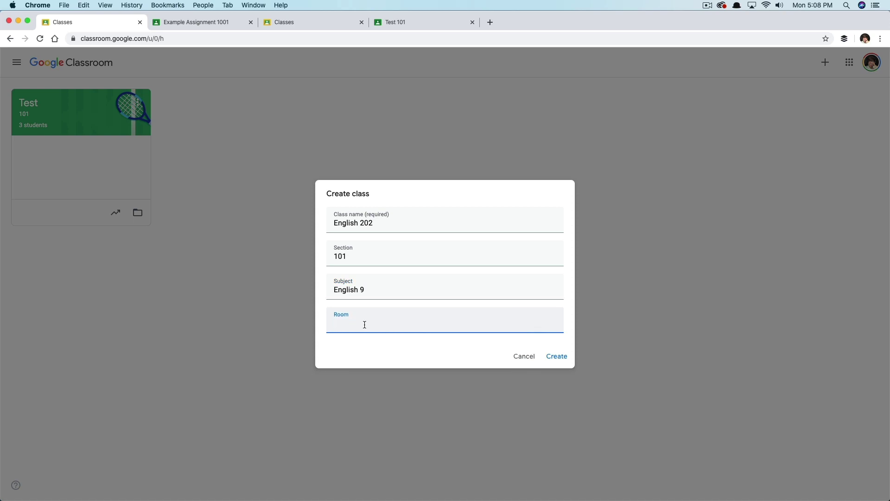
text(My)
key(BackSpace)
key(BackSpace)
text(1000)
click(556, 357)
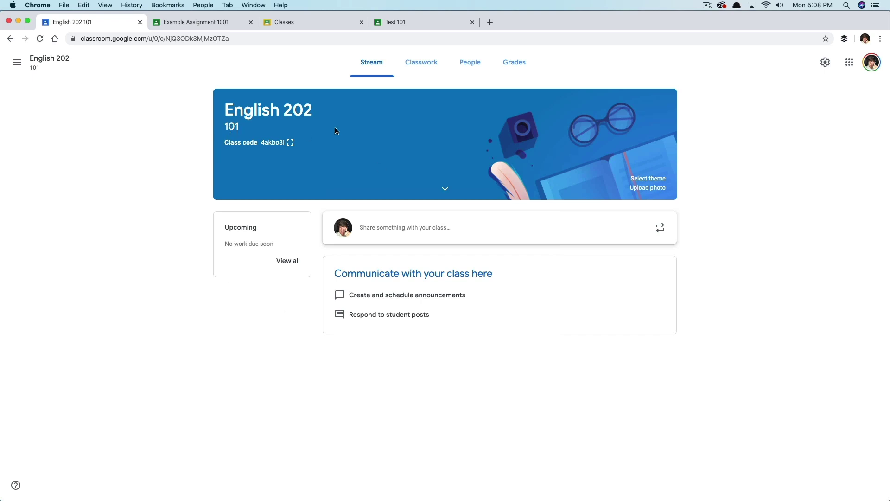
double_click(272, 143)
right_click(271, 145)
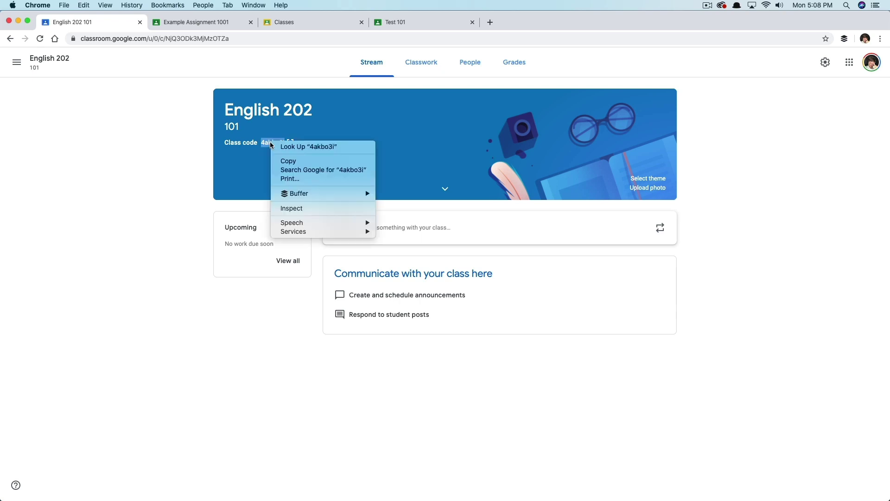
click(290, 161)
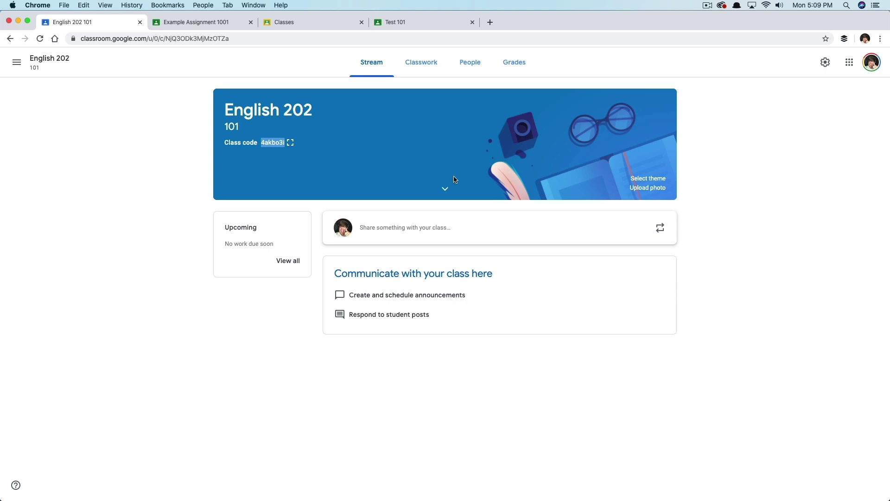
click(445, 189)
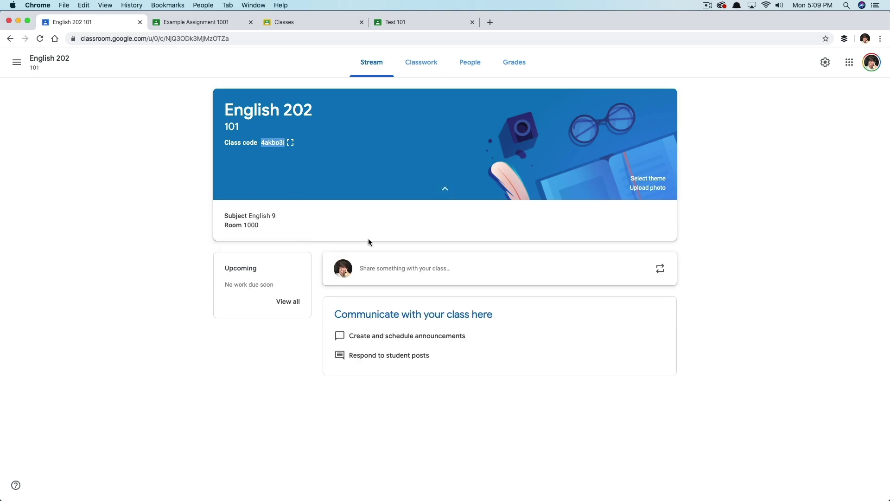
click(446, 189)
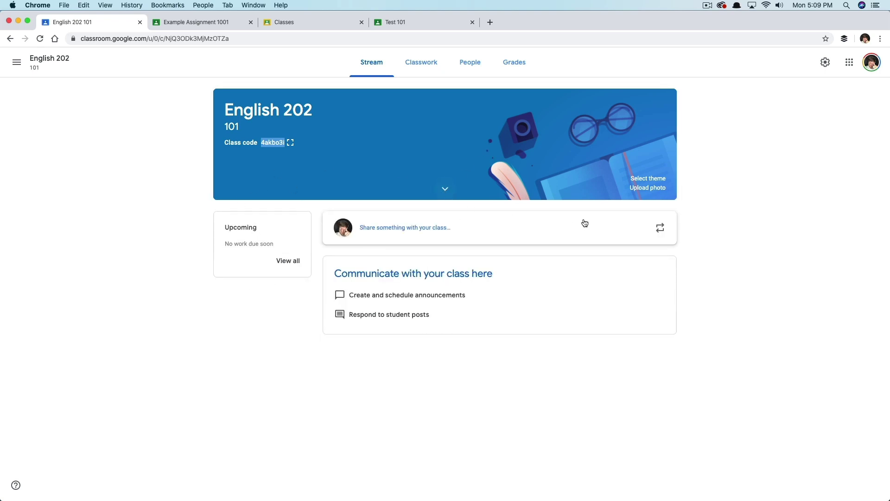
Step: Apply the teal notebook theme from the English & History gallery to English 202
click(647, 178)
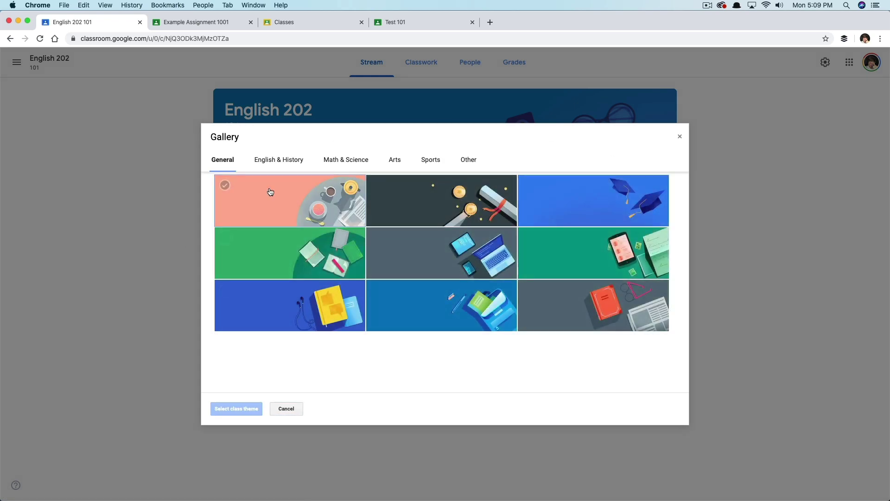
click(268, 161)
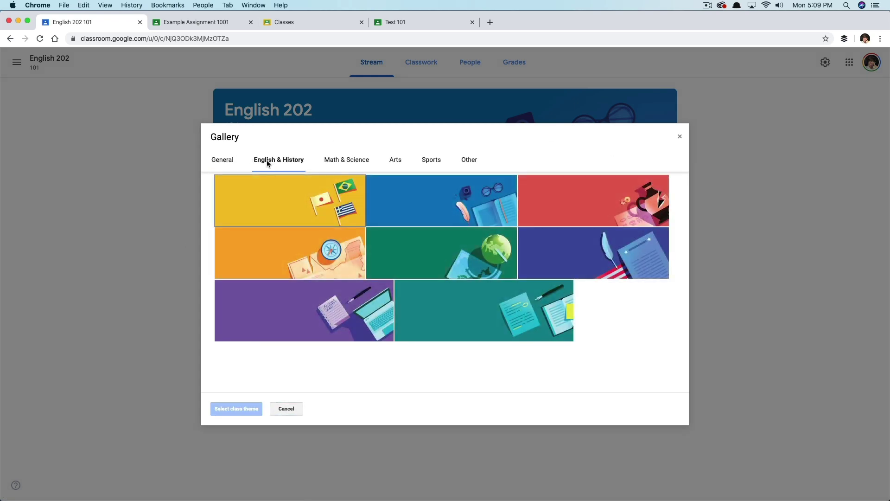
click(491, 313)
click(237, 408)
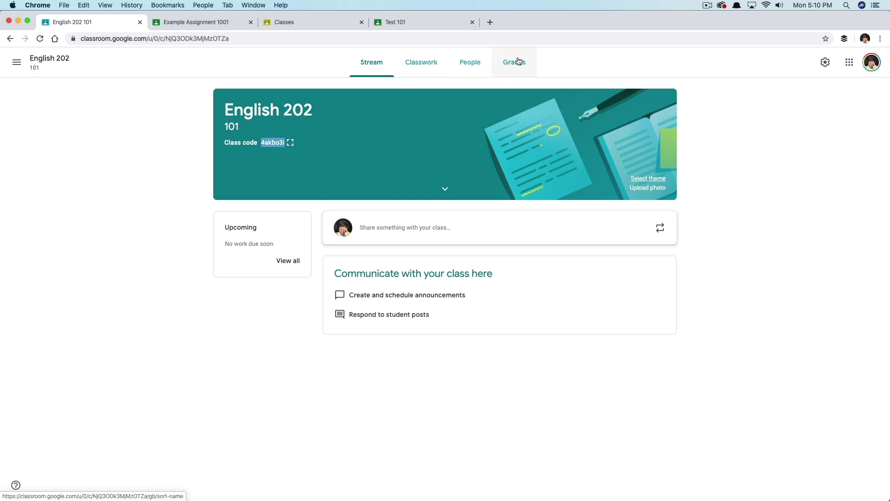
click(190, 24)
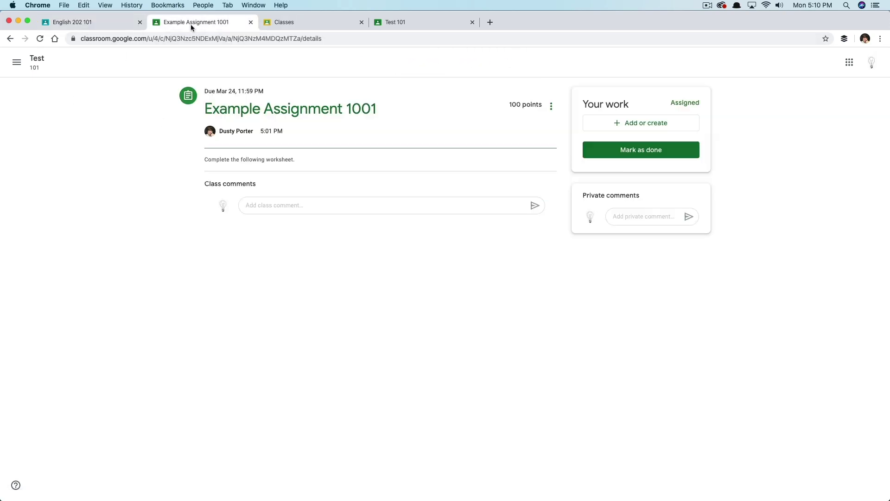
click(86, 23)
click(16, 64)
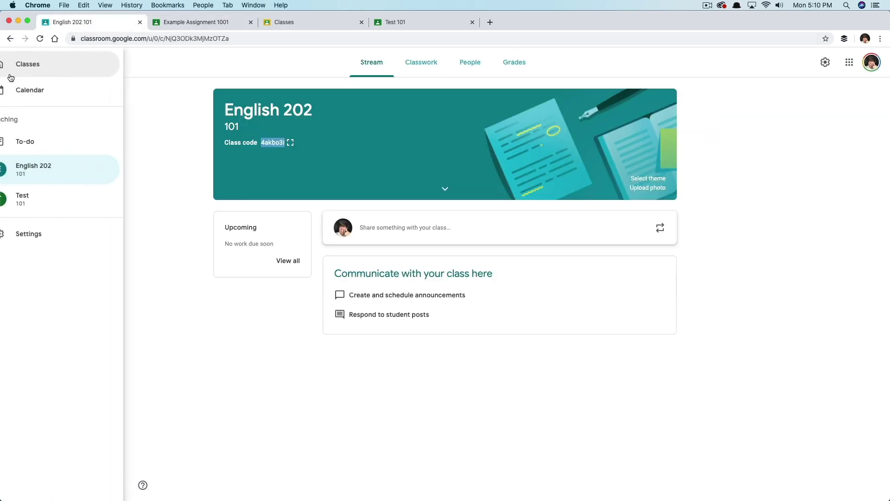
click(55, 201)
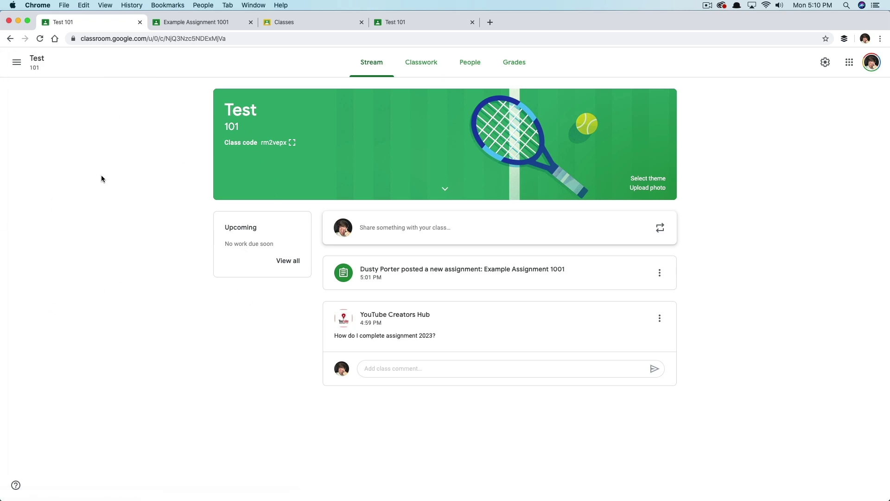
click(468, 64)
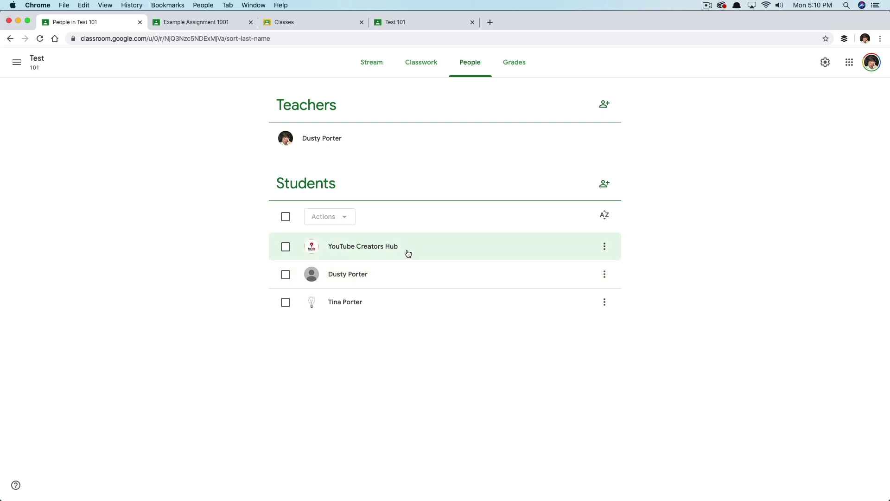
click(606, 249)
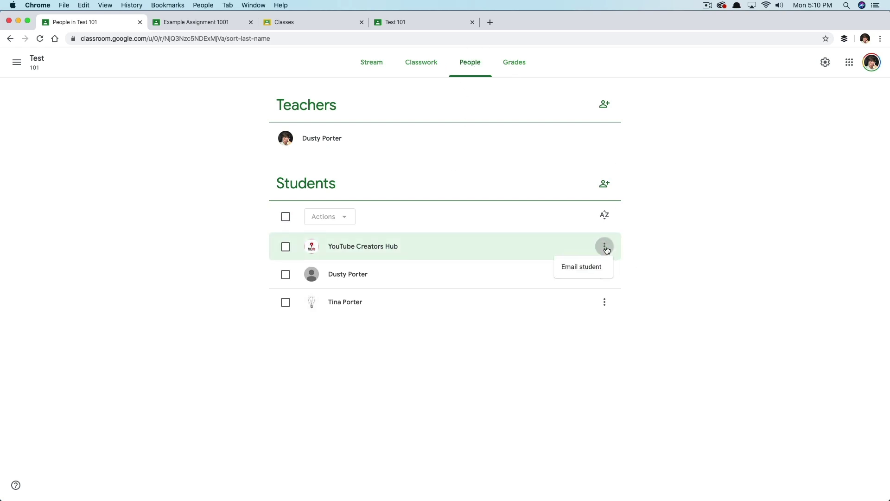
click(670, 265)
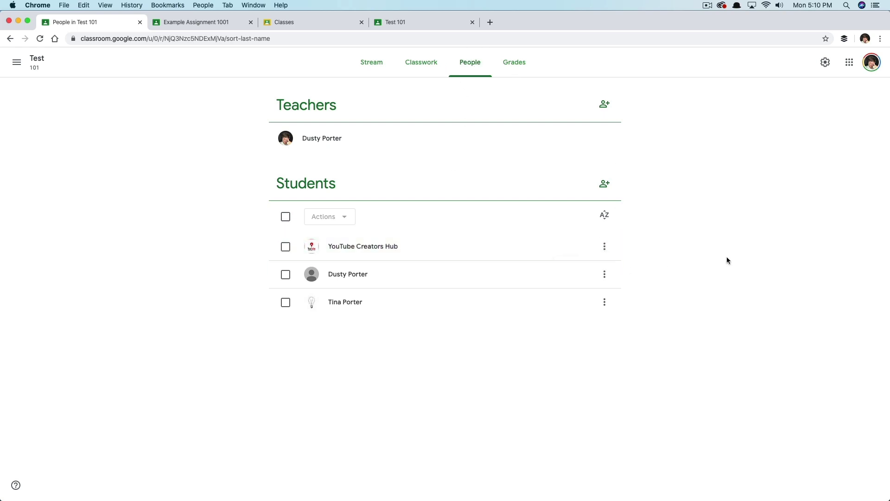
click(604, 215)
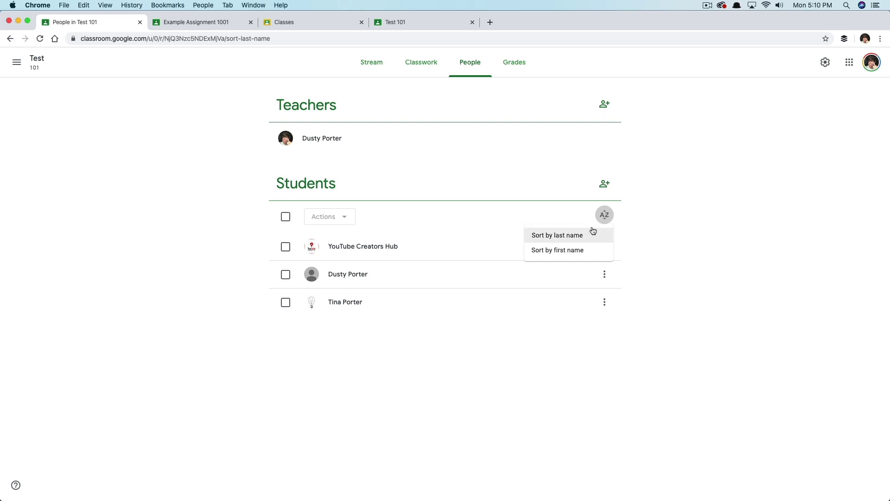
click(579, 251)
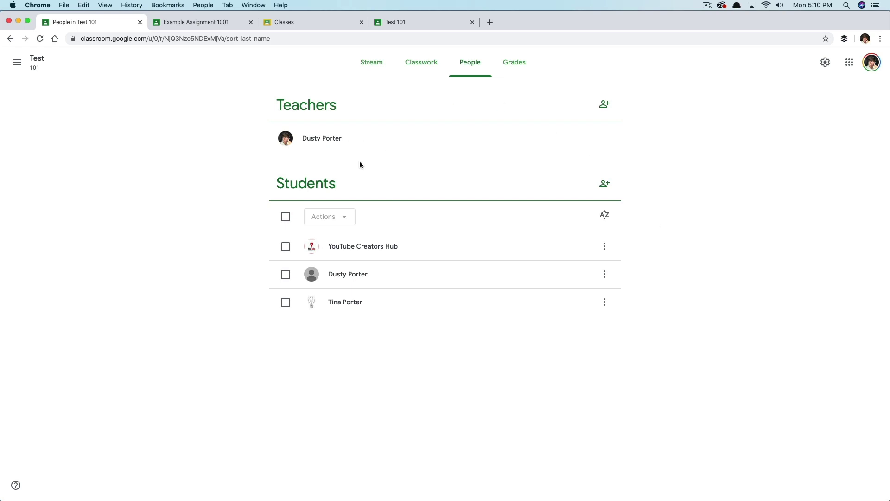
Step: Look at the Invite teachers dialog, cancel it, and return to the Test 101 stream
click(606, 105)
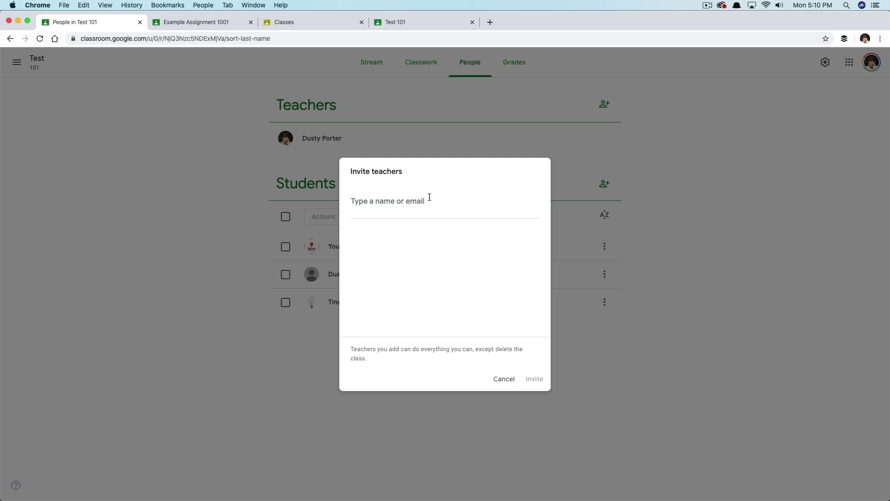
click(505, 379)
click(371, 63)
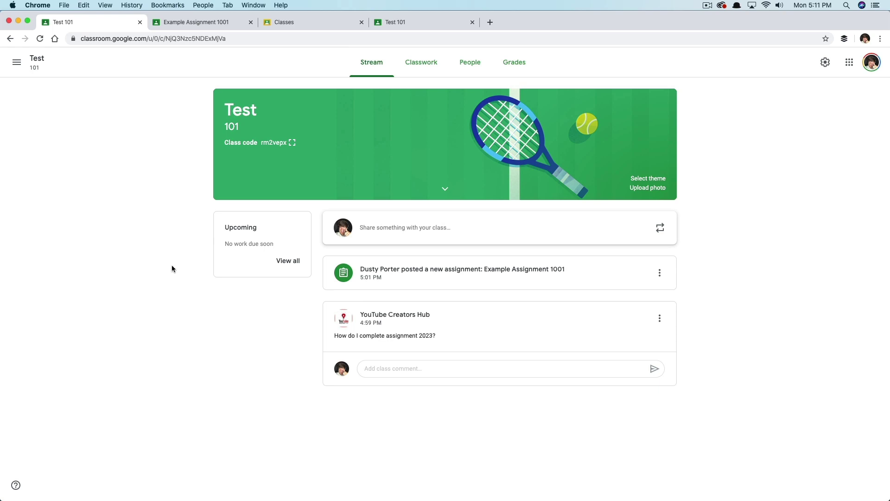
Step: Open an announcement draft and check the class list, keeping only Test 101 selected
click(377, 237)
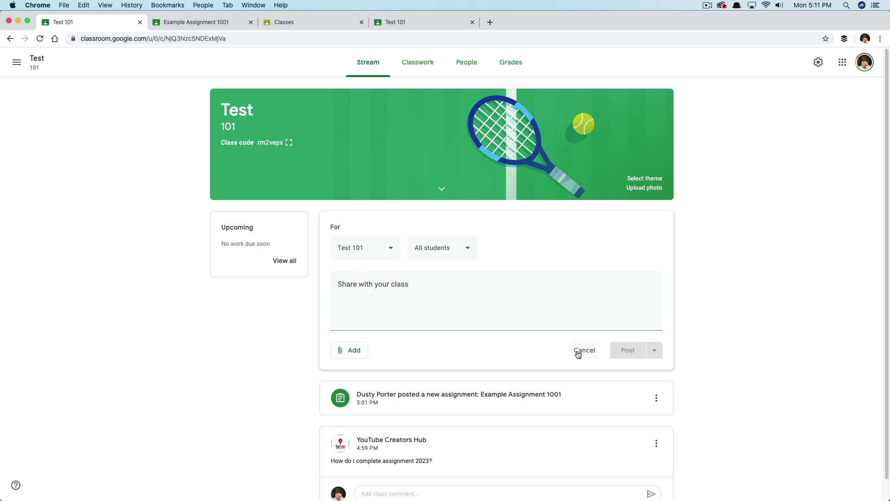
click(577, 351)
click(392, 231)
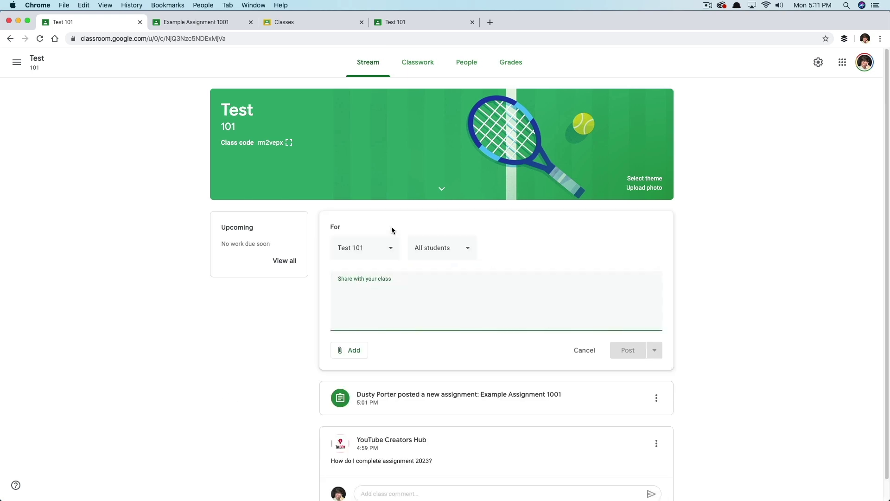
click(391, 243)
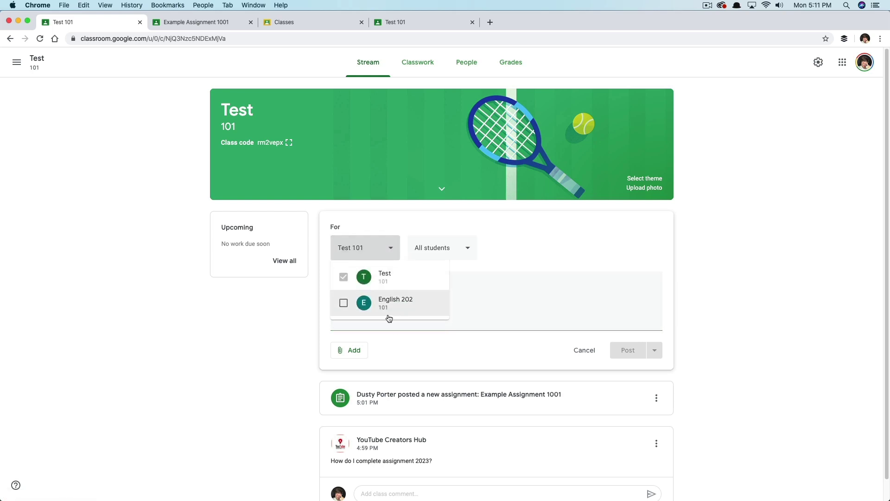
click(343, 303)
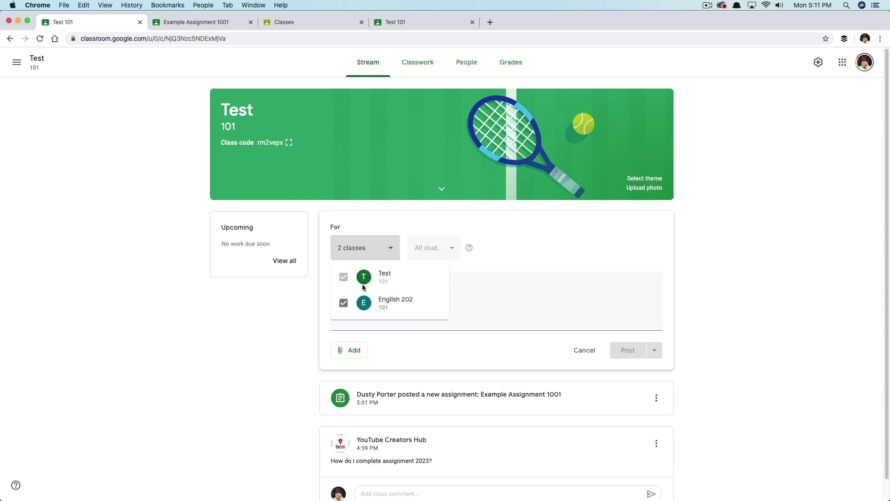
click(343, 302)
click(517, 235)
Step: Clear every student from the recipients, leaving 0 students, and focus the text box
click(471, 251)
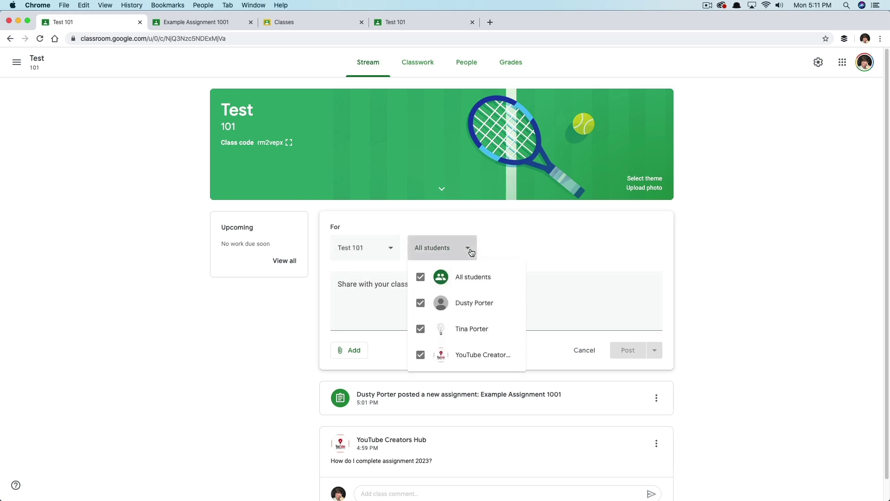
click(421, 278)
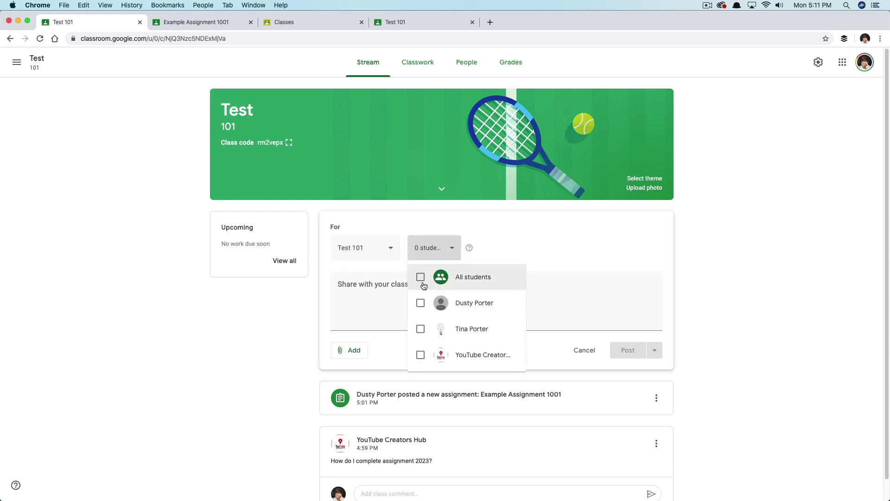
click(420, 307)
click(420, 328)
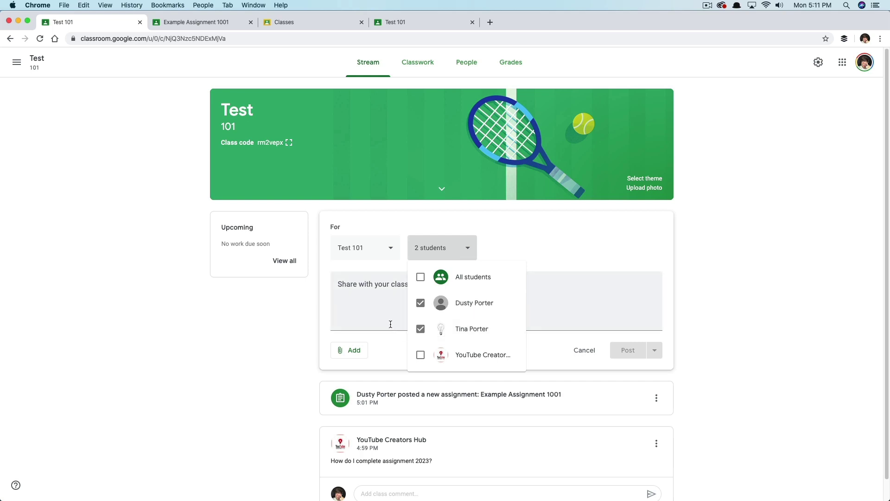
click(421, 327)
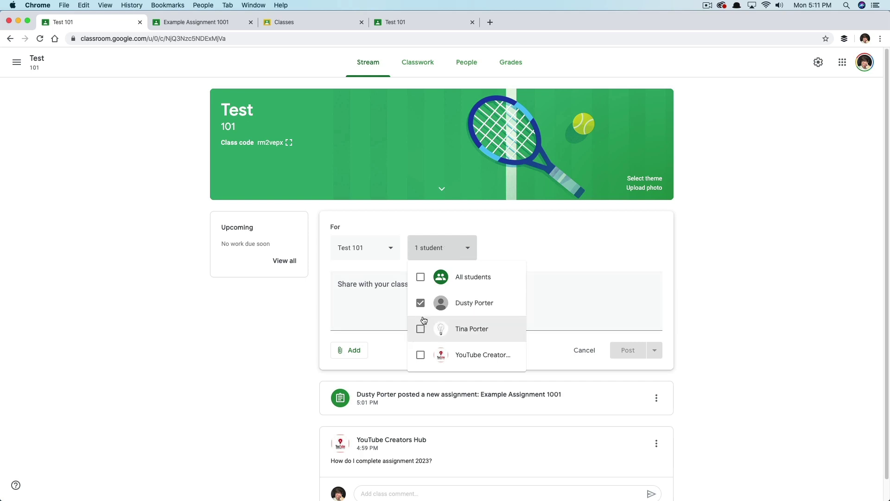
click(422, 304)
click(590, 284)
click(406, 305)
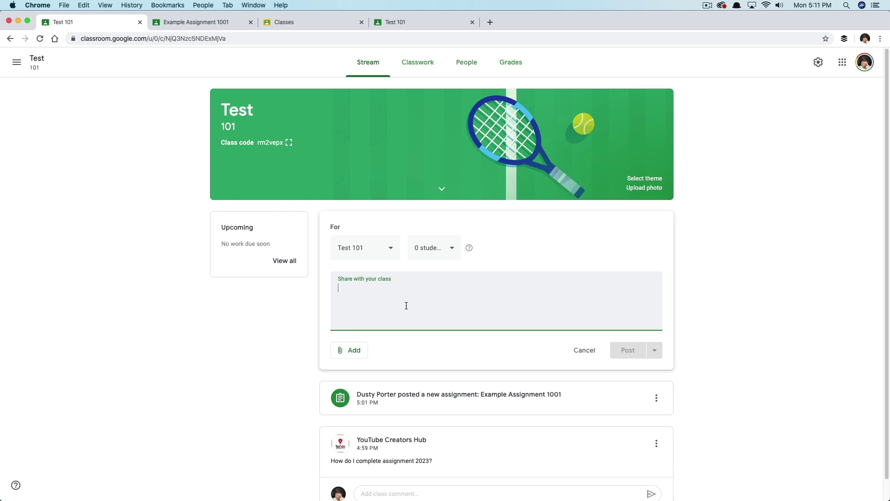
Step: Write 'Don't forget assignment due this Wednesday at 12:00' and browse the attachment options
text(Don't forget assignment due this Wednesday at 12:00)
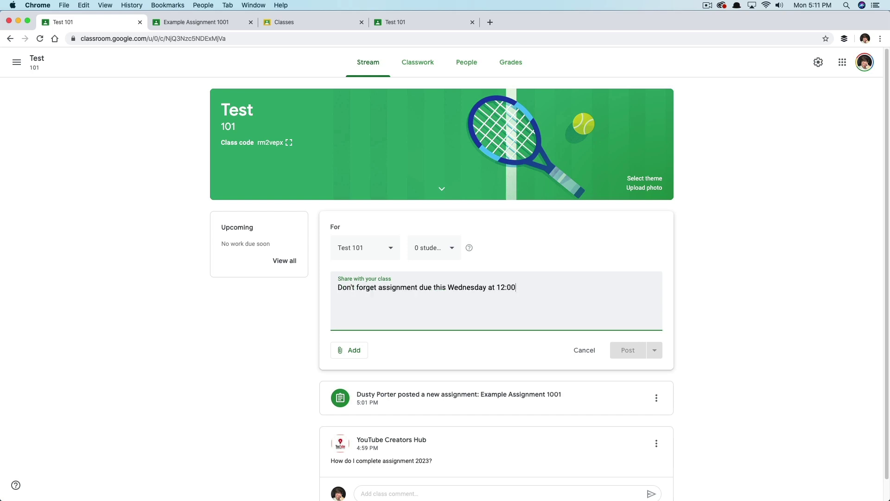
click(357, 356)
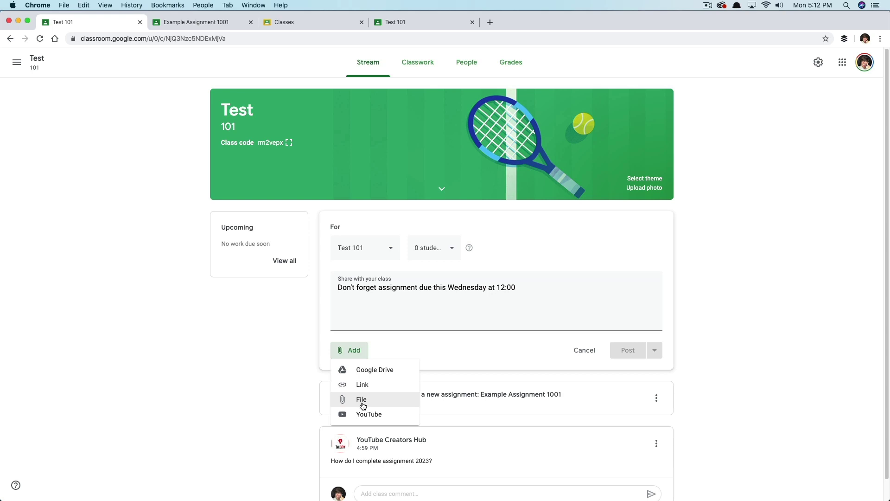
click(296, 391)
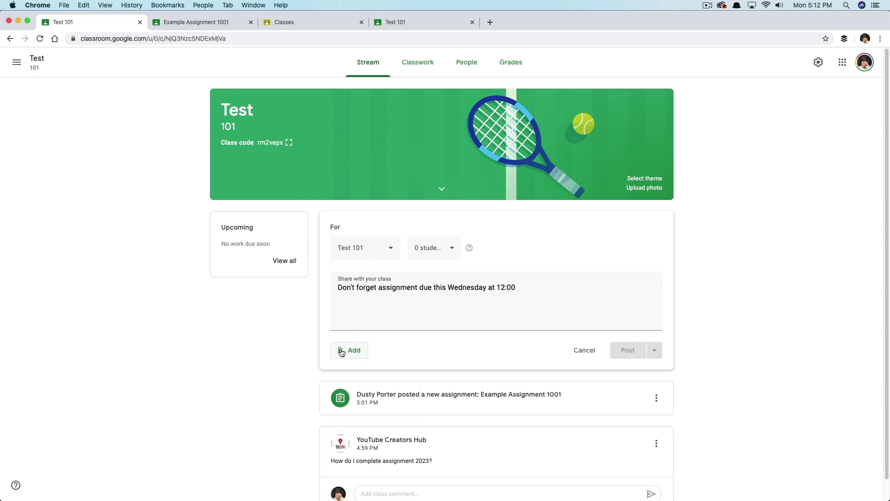
click(411, 321)
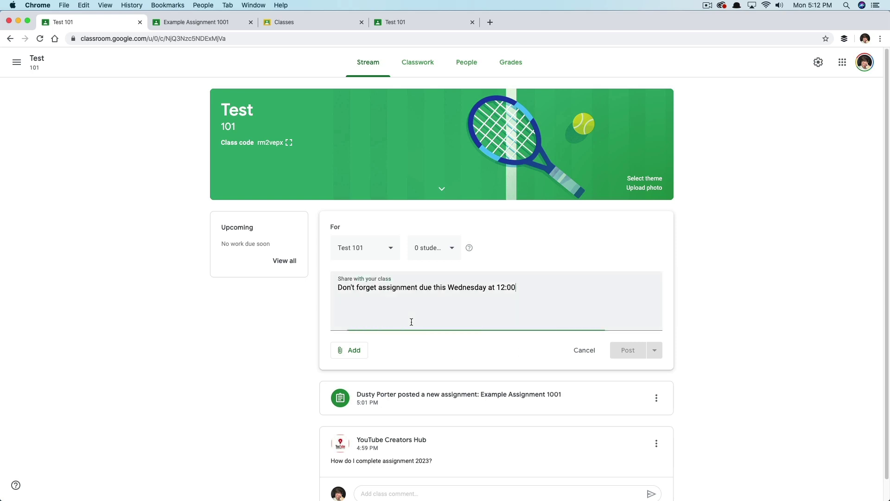
click(453, 249)
Step: Address the announcement to all students, try then cancel Schedule, and post it now
click(421, 276)
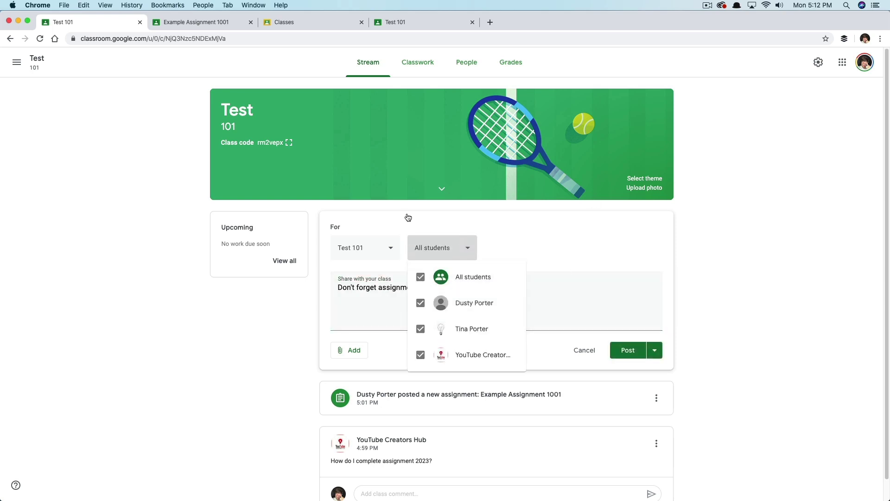
click(561, 286)
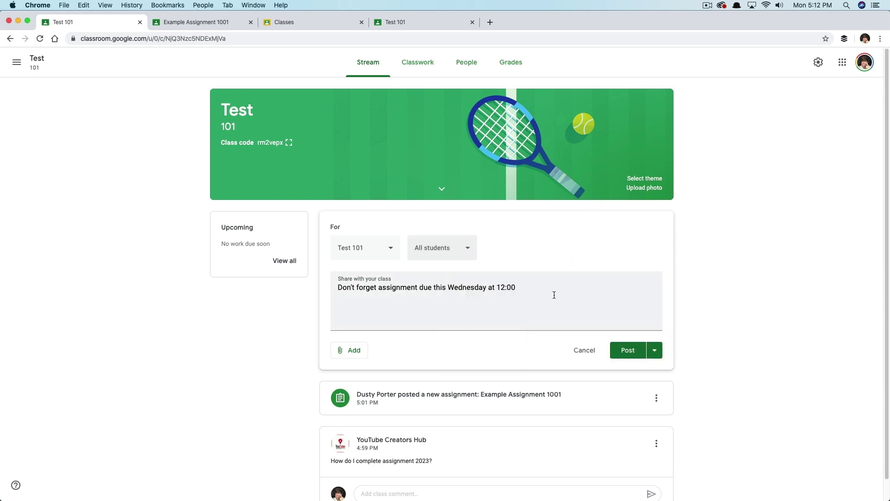
click(654, 351)
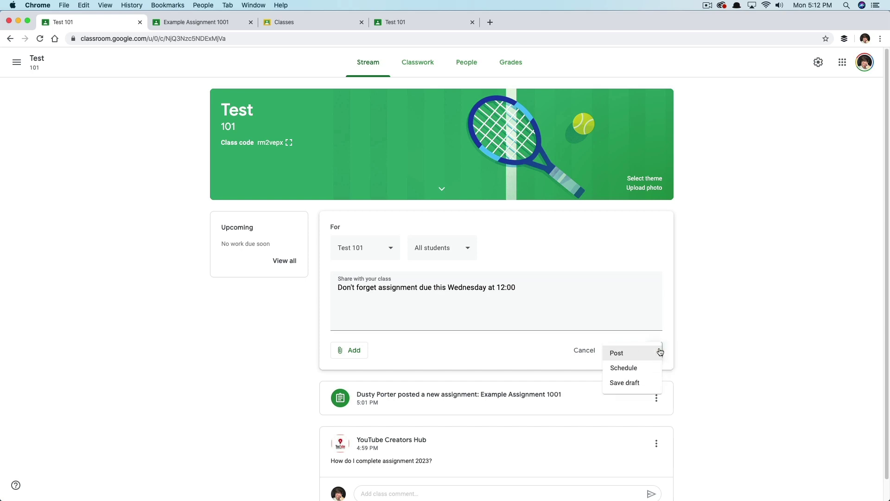
click(624, 369)
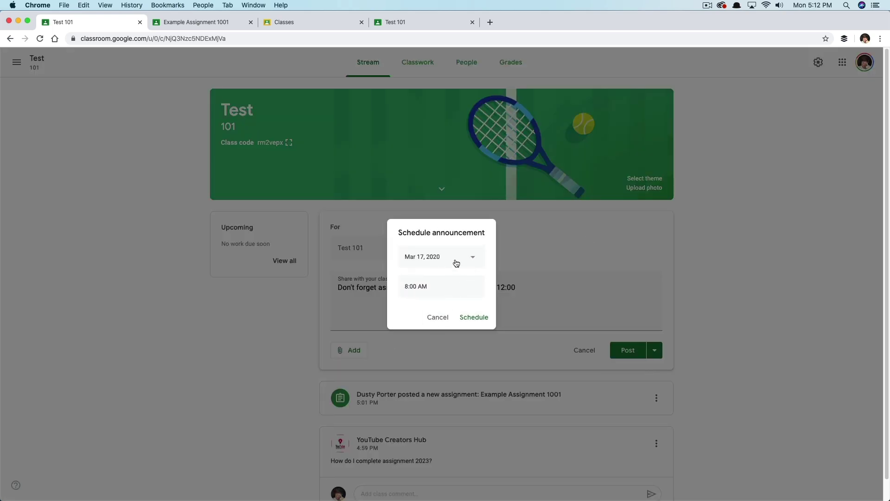
click(440, 317)
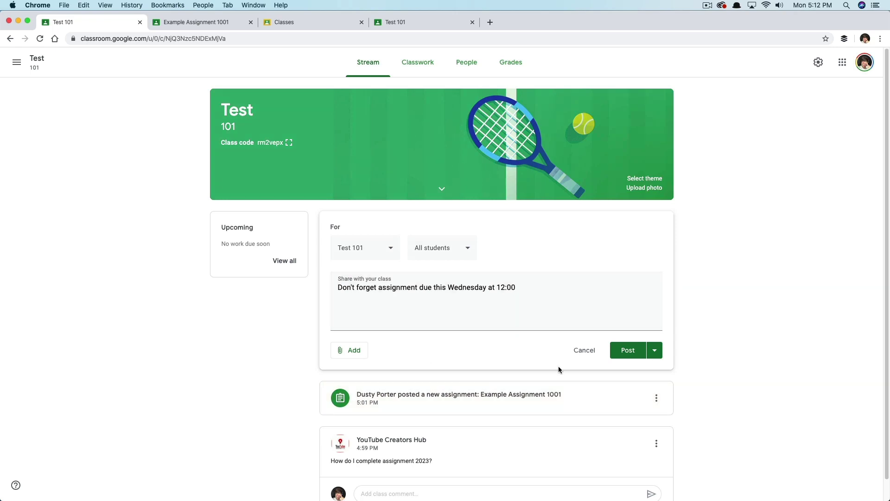
click(628, 354)
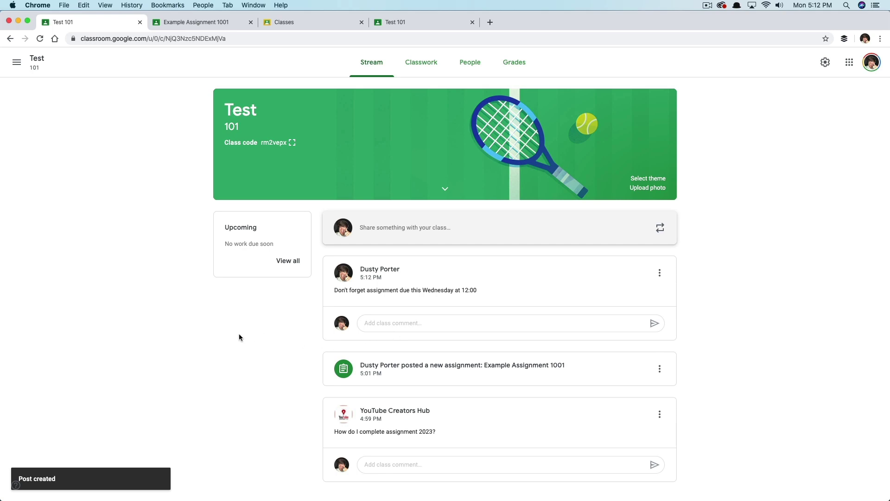
Step: From the student account, comment 'Thanks for the reminder!' on the new announcement
drag(417, 21, 213, 28)
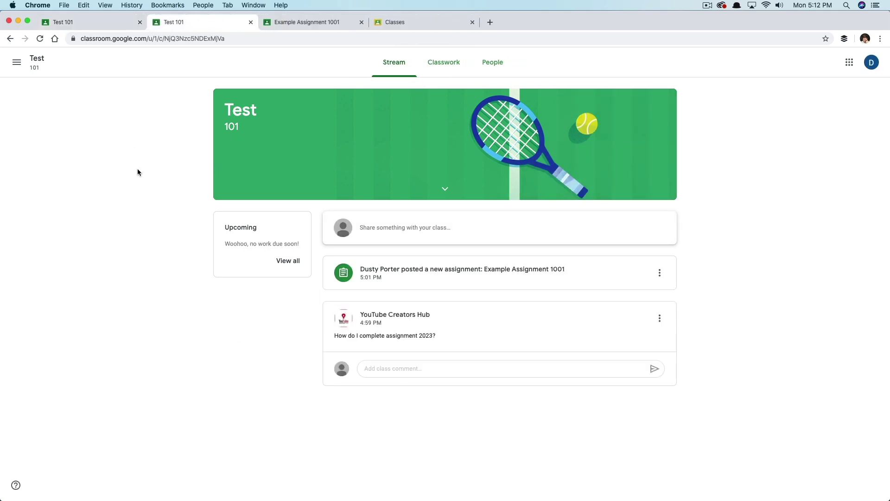
key(super+r)
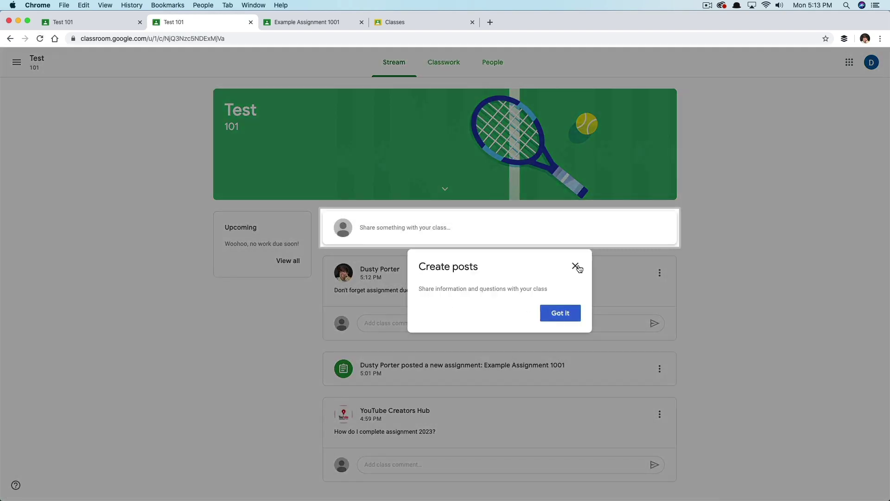
click(577, 266)
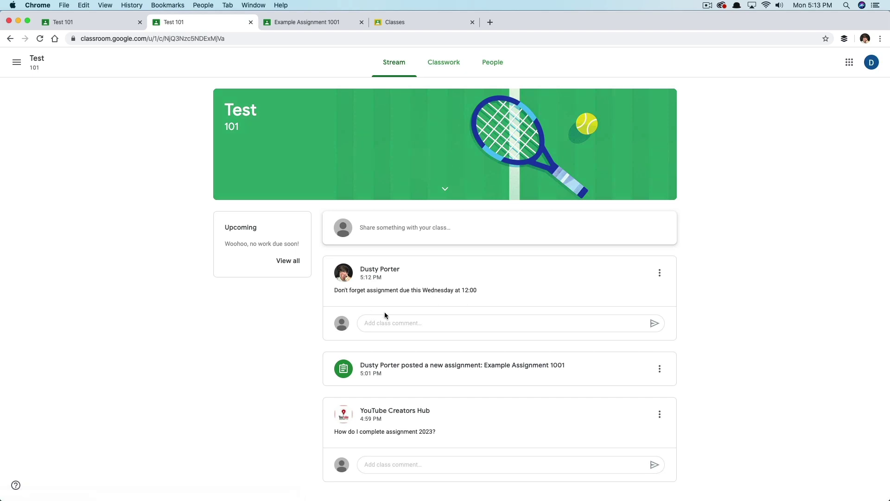
click(443, 321)
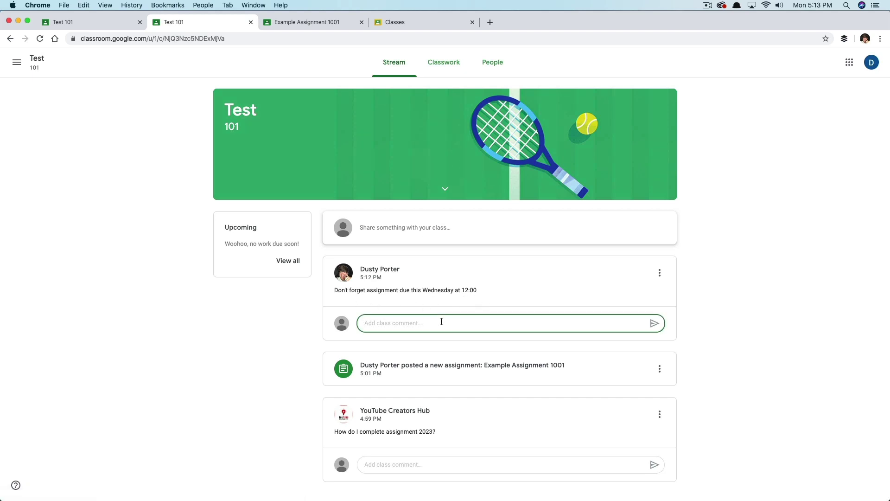
text(Thanks for the reminder!)
key(Return)
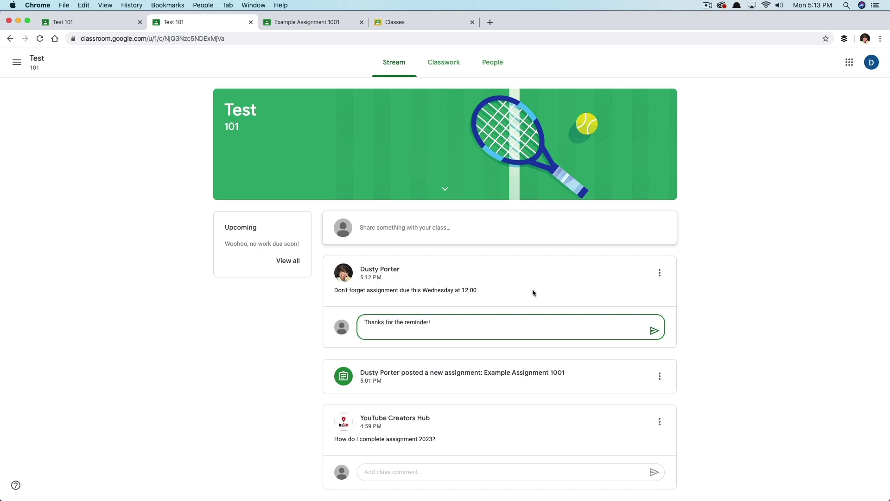
click(653, 331)
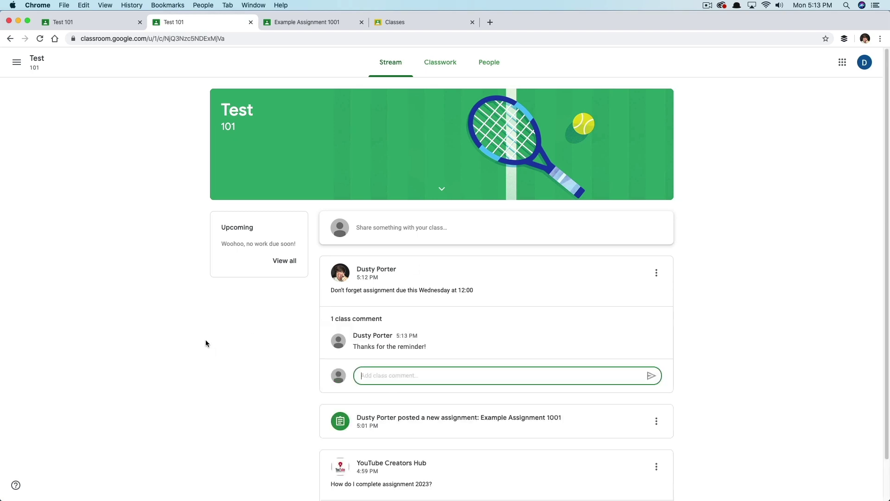
Step: Reload the teacher's Test 101 stream to show the new comment and dismiss the Classwork tip
click(79, 20)
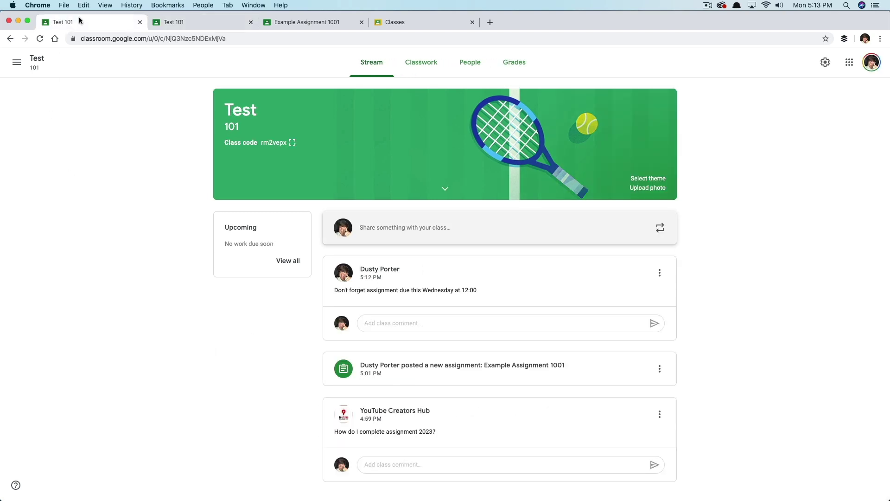
click(40, 39)
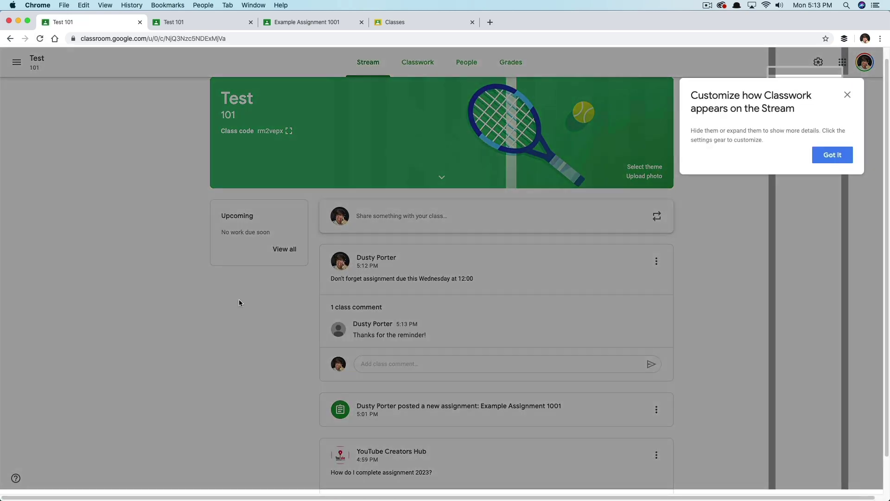
click(832, 155)
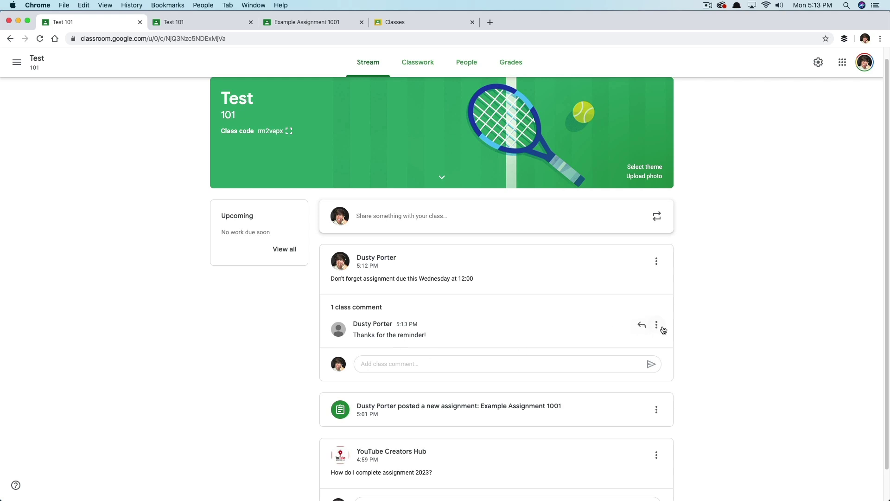
Step: Start an unsent reply to the 'Thanks for the reminder!' comment, addressed to the commenter
click(656, 324)
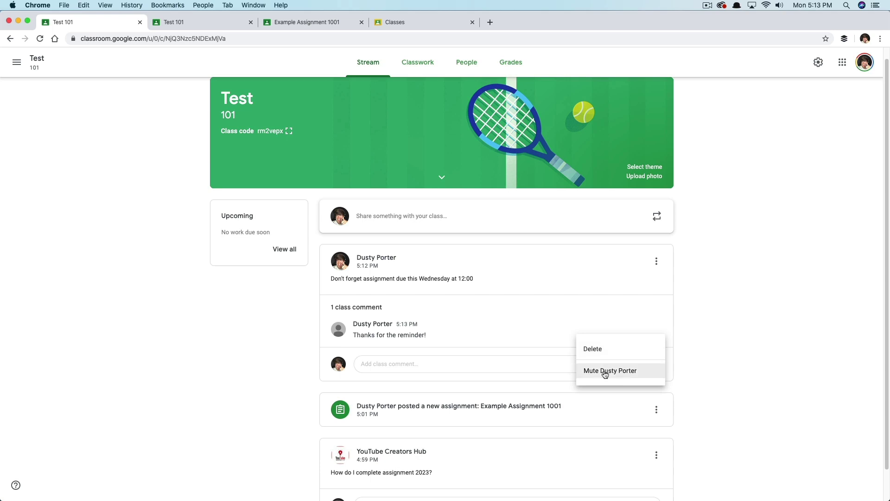
click(777, 313)
click(641, 327)
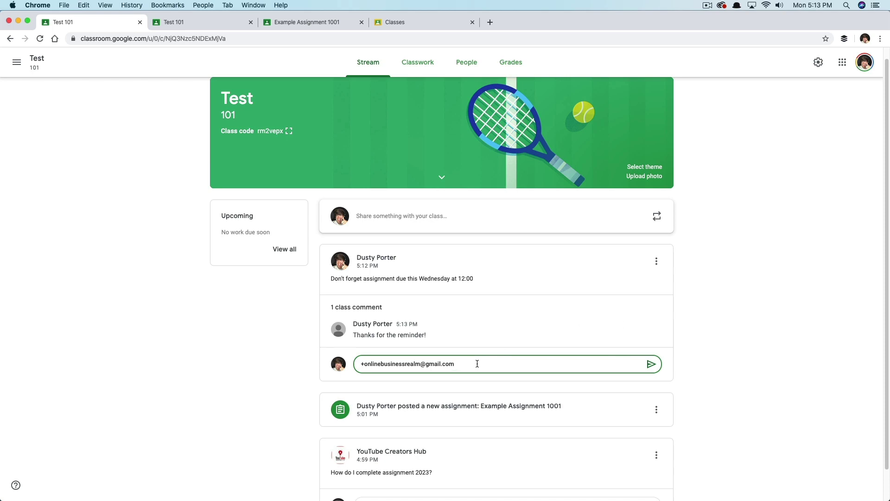
click(803, 307)
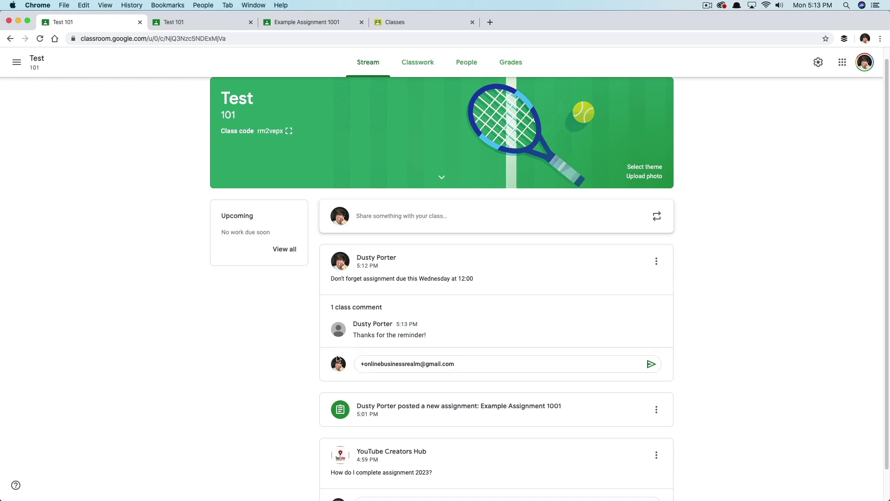
scroll(169, 327, down, 2)
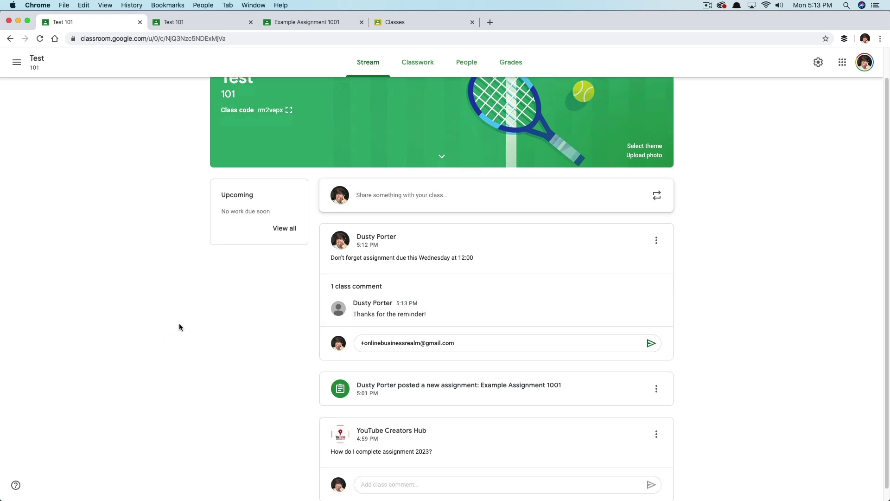
scroll(187, 324, up, 2)
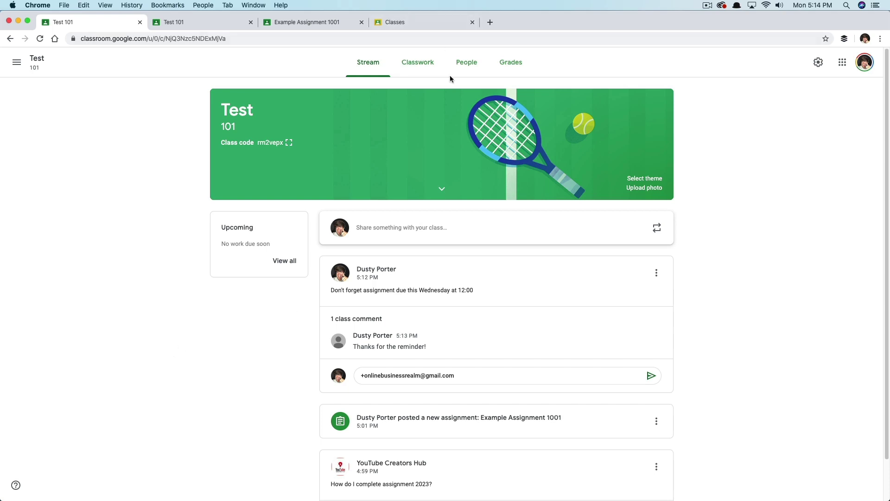
Step: Discard the unsent reply, move to Test 101's Classwork page, and show the new-item choices
click(419, 64)
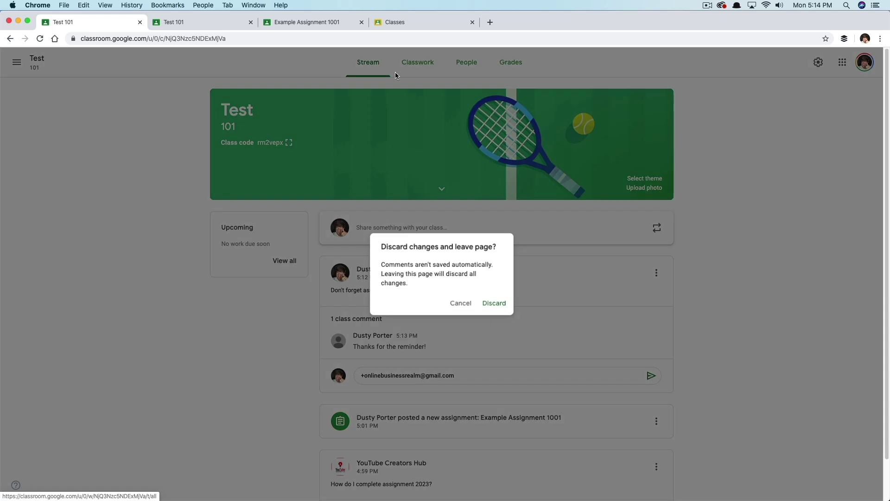
click(495, 304)
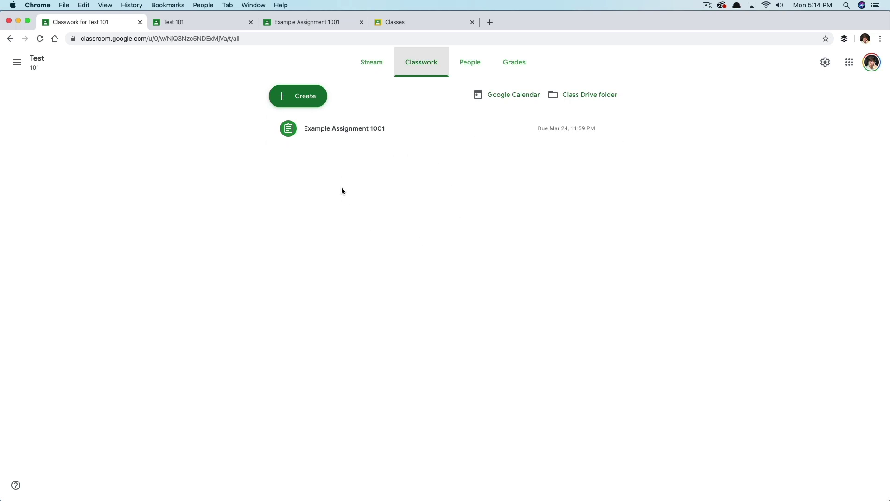
click(302, 97)
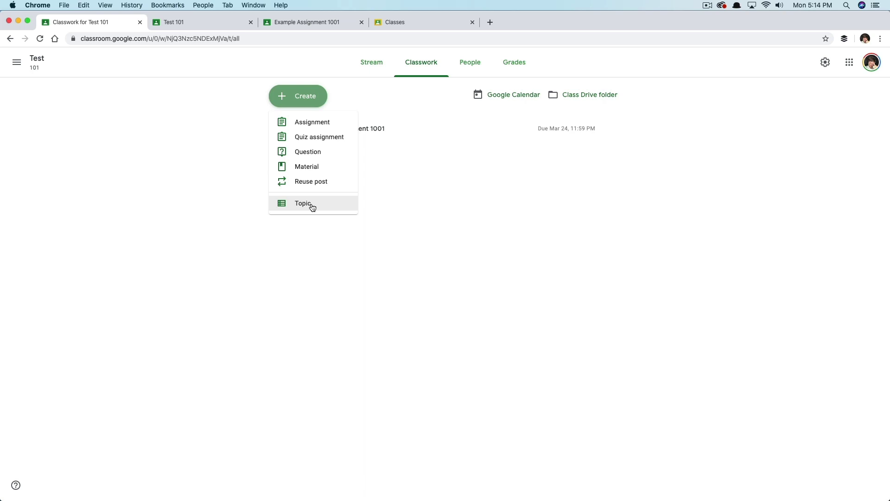
Step: Start a quiz assignment titled 'Quiz 202' with the instructions 'Finish entire quiz.'
click(326, 137)
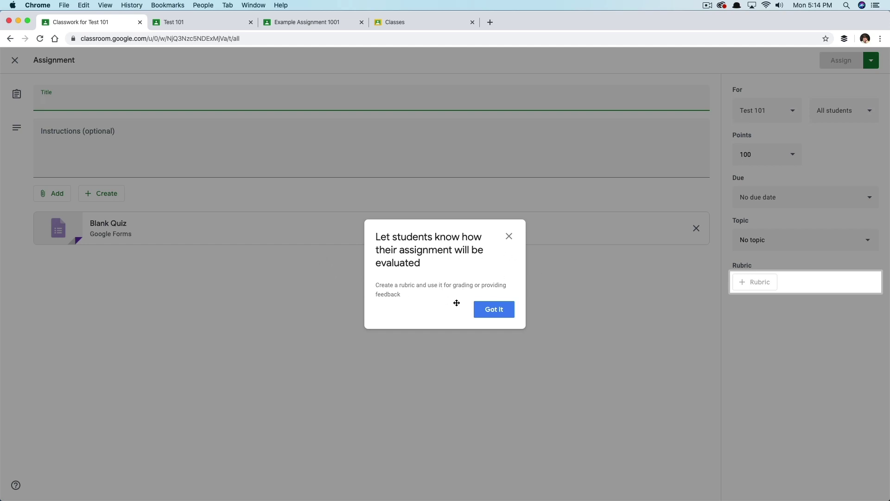
click(489, 310)
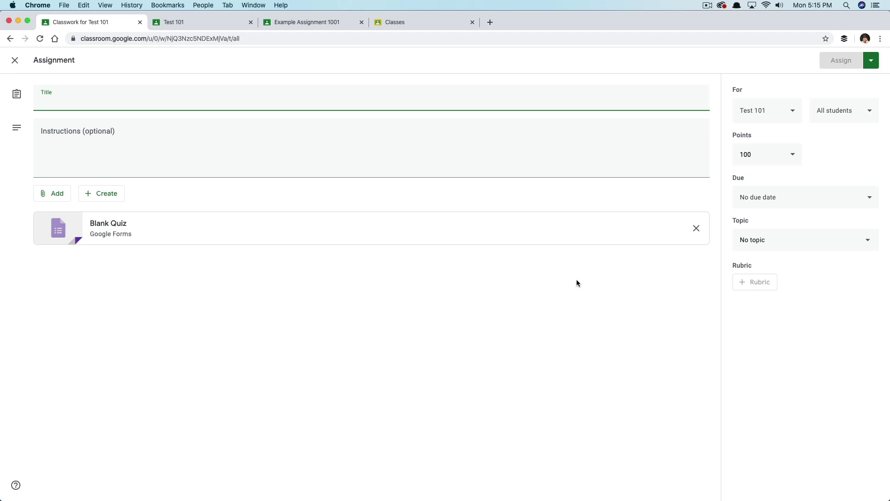
click(598, 297)
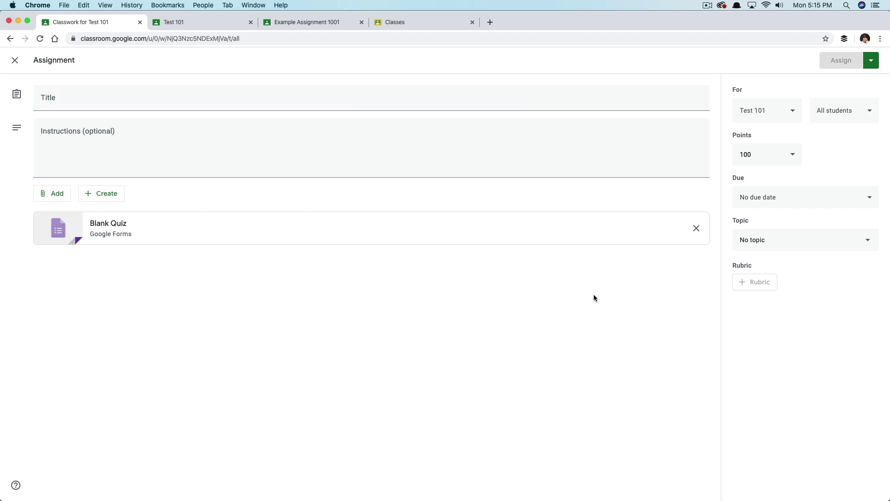
click(54, 110)
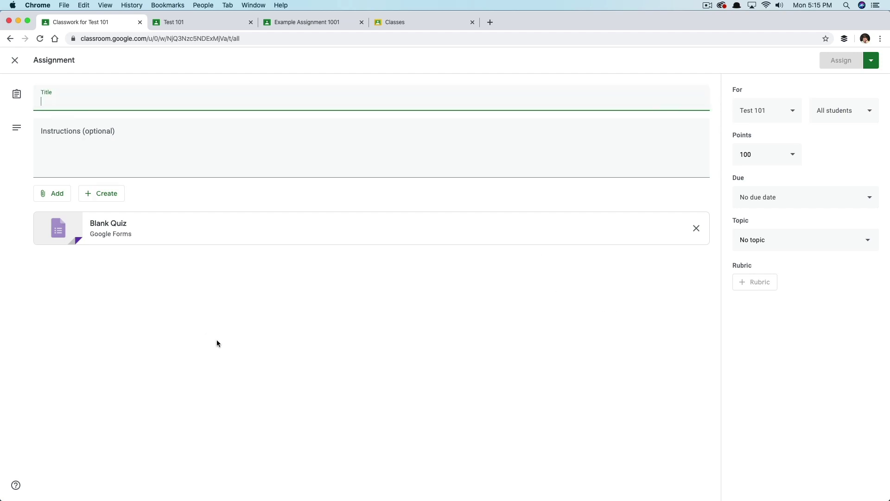
text(Quiz 202)
key(Tab)
text(Finish entire quiz.)
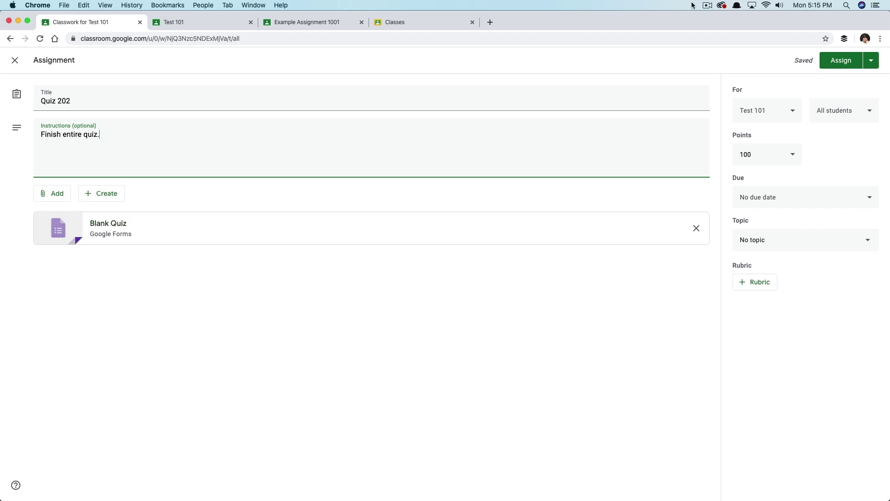
Step: Set Quiz 202 to 100 points, leaving the class and student selections unchanged
click(780, 115)
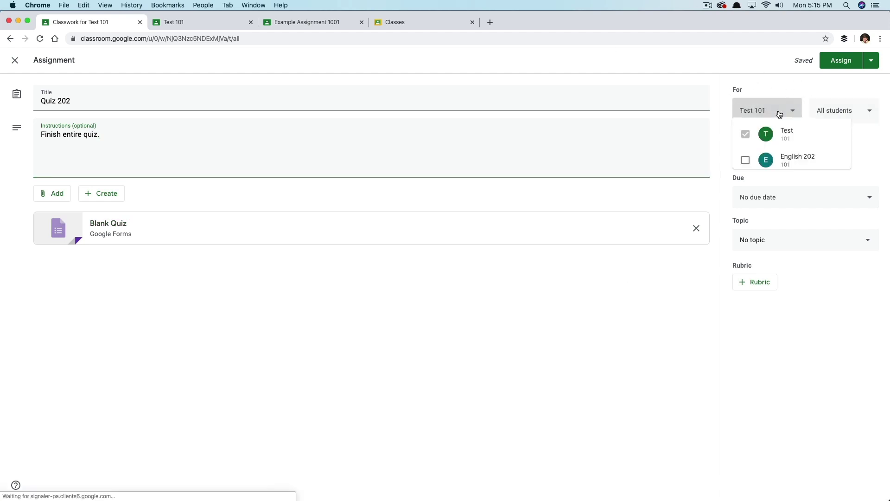
click(747, 211)
click(837, 115)
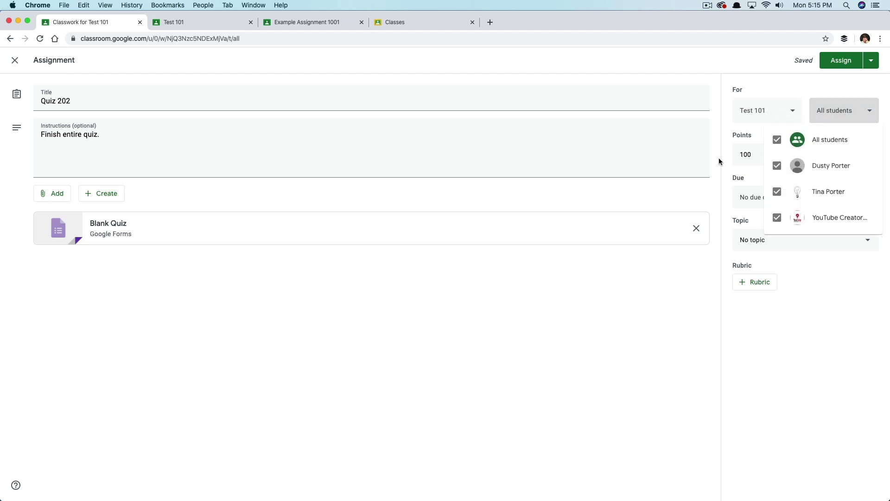
click(642, 338)
click(753, 153)
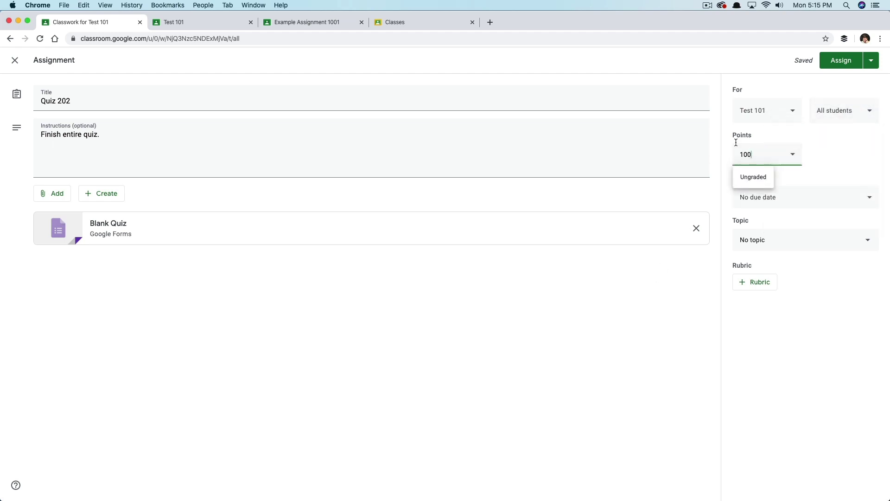
click(754, 177)
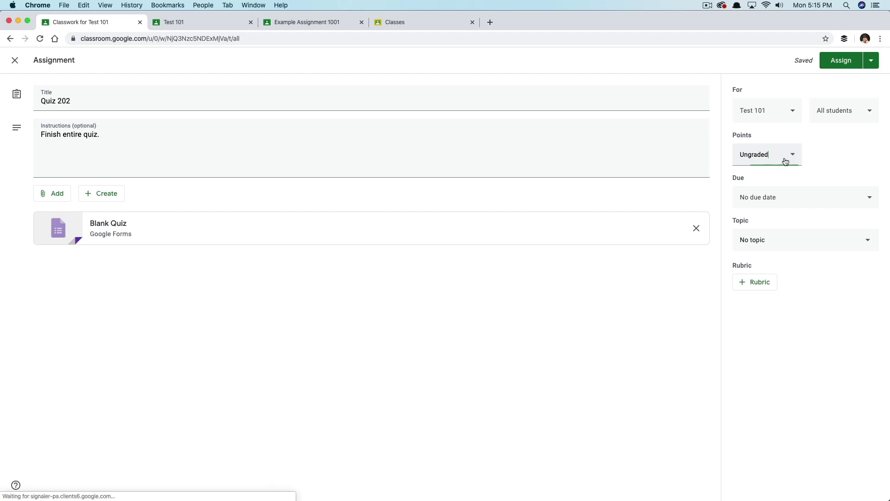
key(super+a)
text(100)
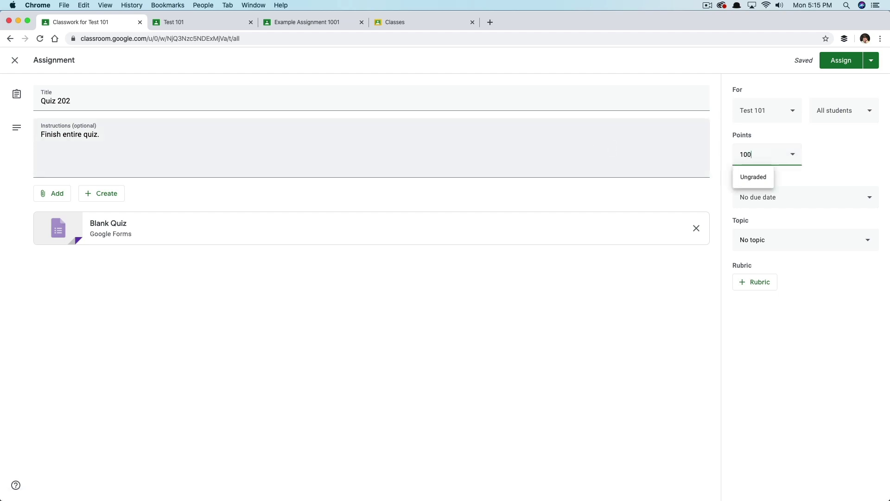
click(565, 449)
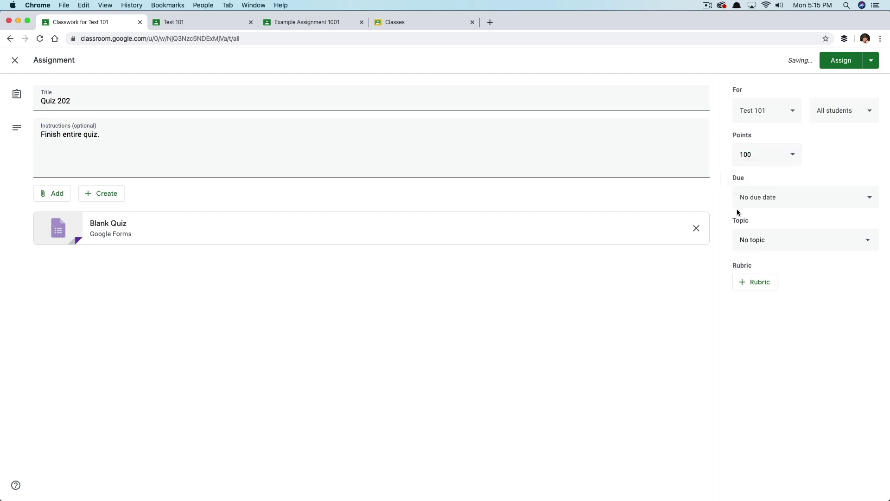
Step: Set Quiz 202's due date to Mar 24, 11:59 PM
click(751, 201)
click(761, 235)
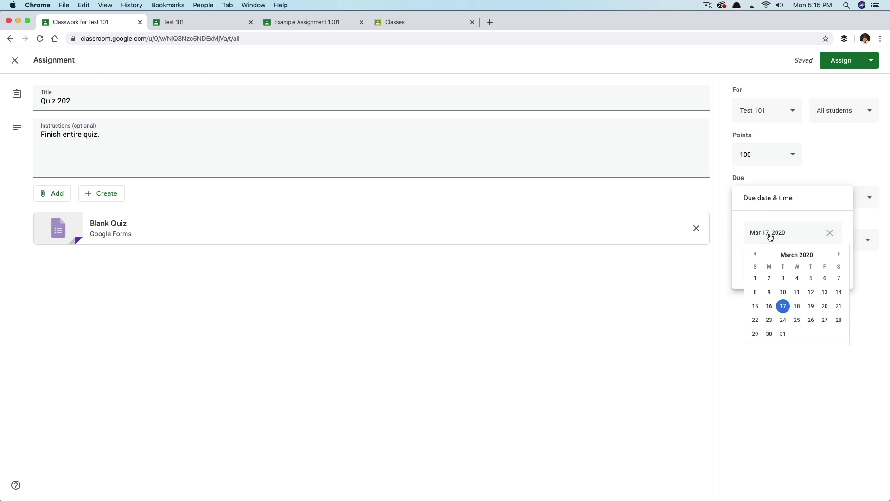
click(782, 320)
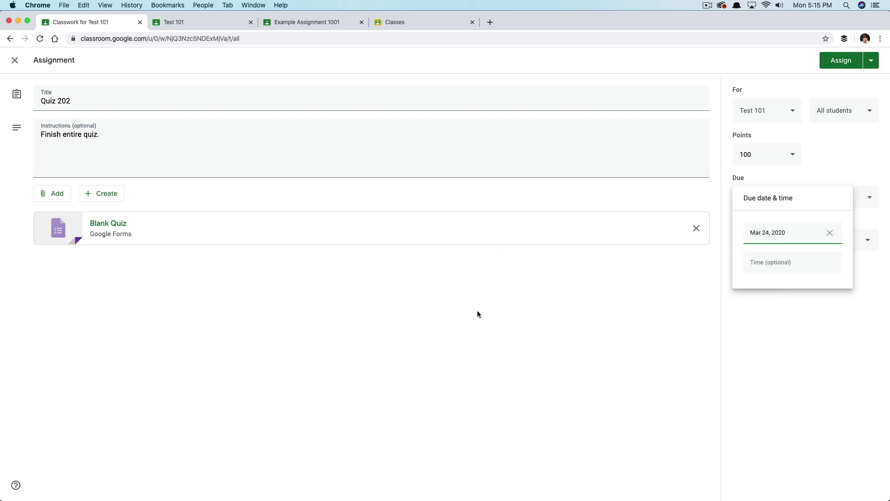
click(802, 265)
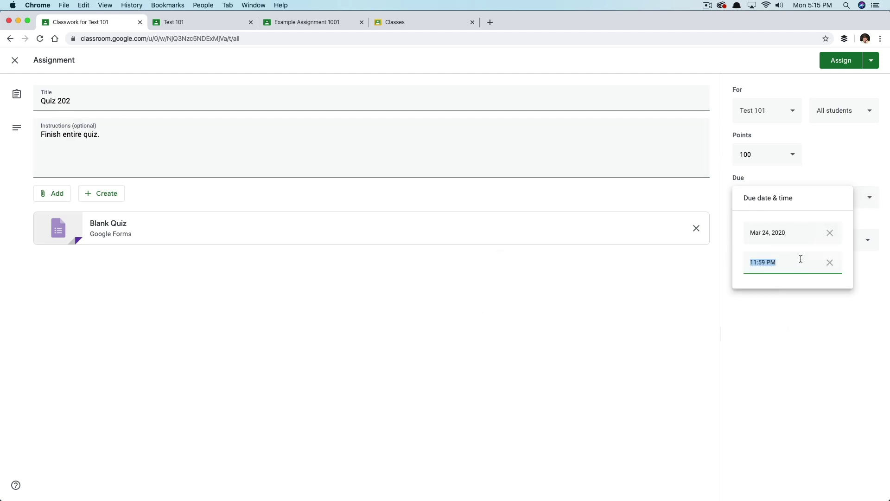
click(829, 262)
click(772, 268)
click(763, 262)
click(796, 345)
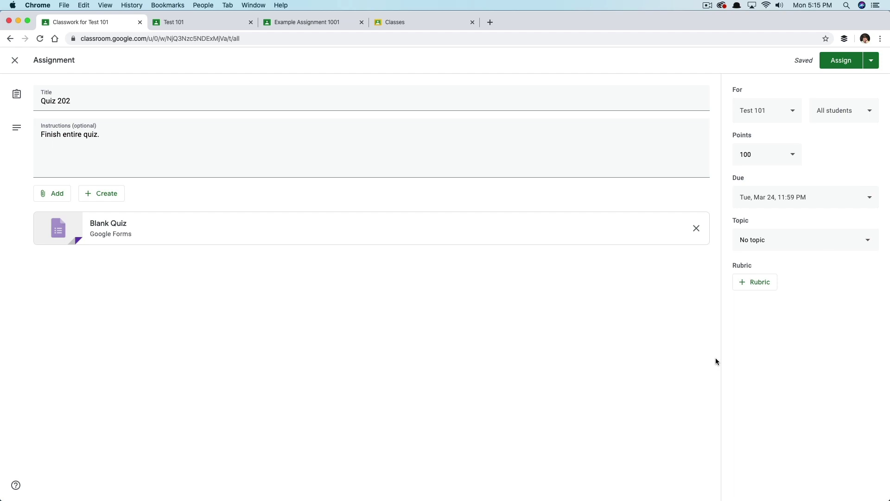
click(762, 243)
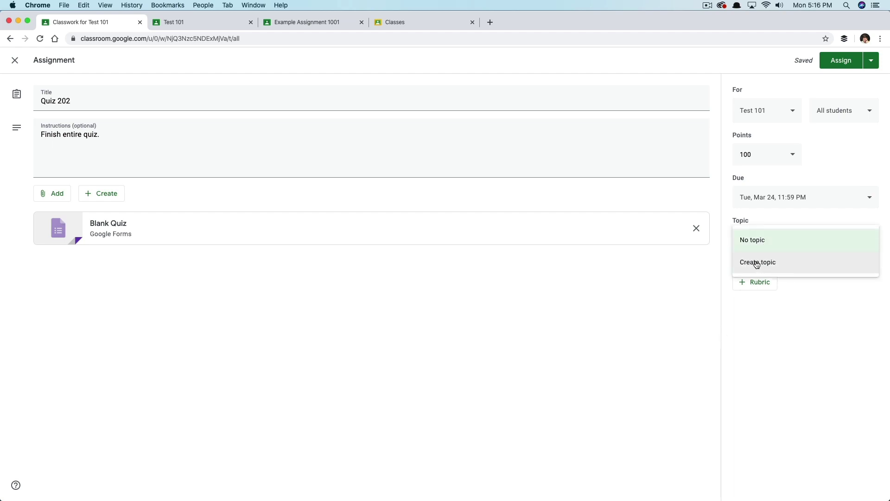
click(757, 263)
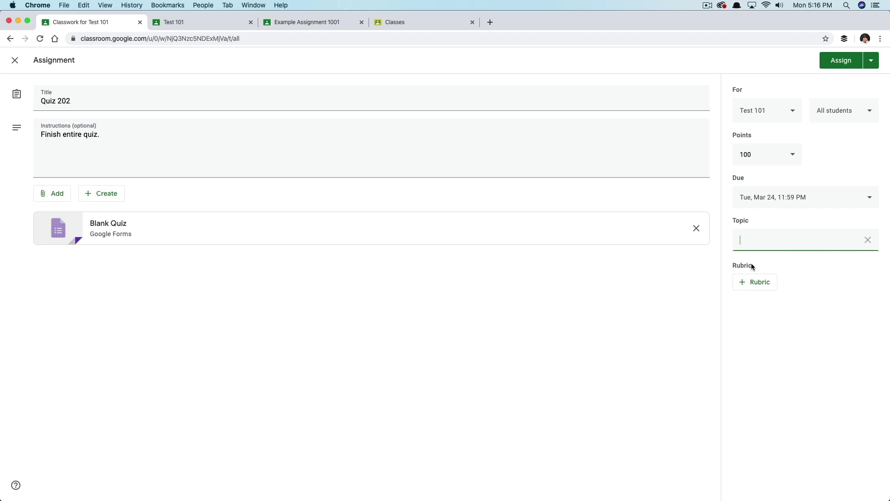
click(867, 243)
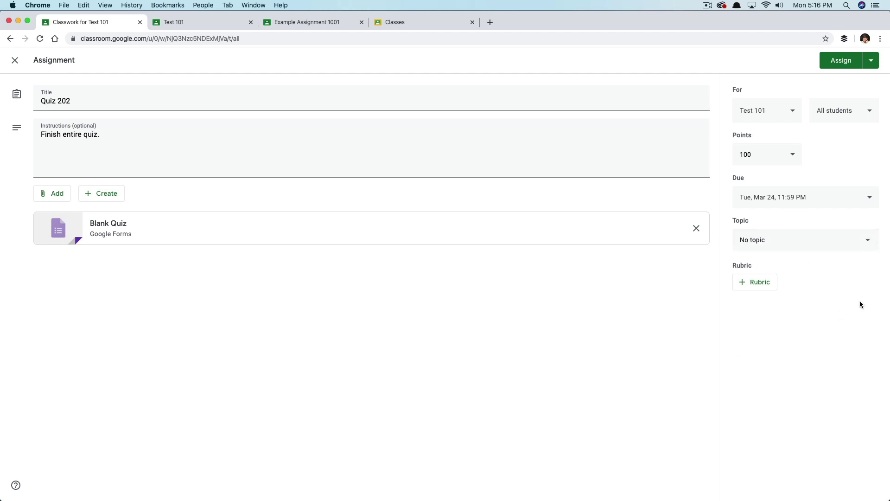
click(754, 286)
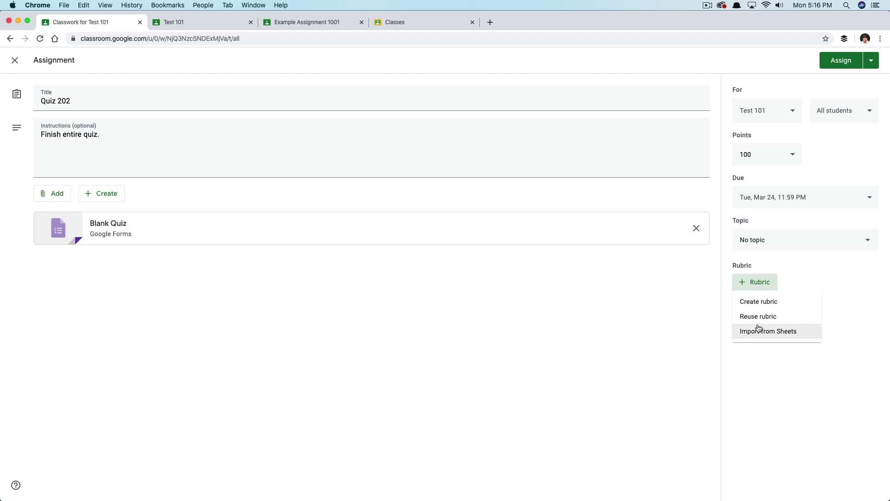
click(781, 301)
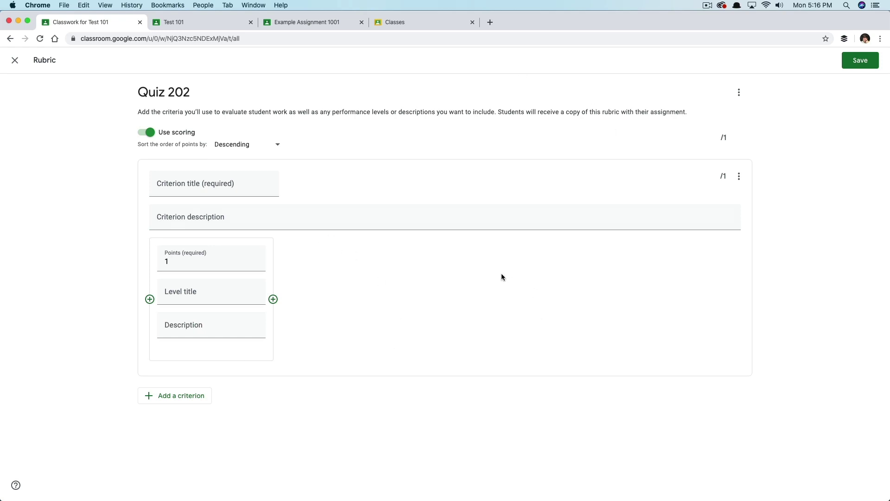
click(15, 60)
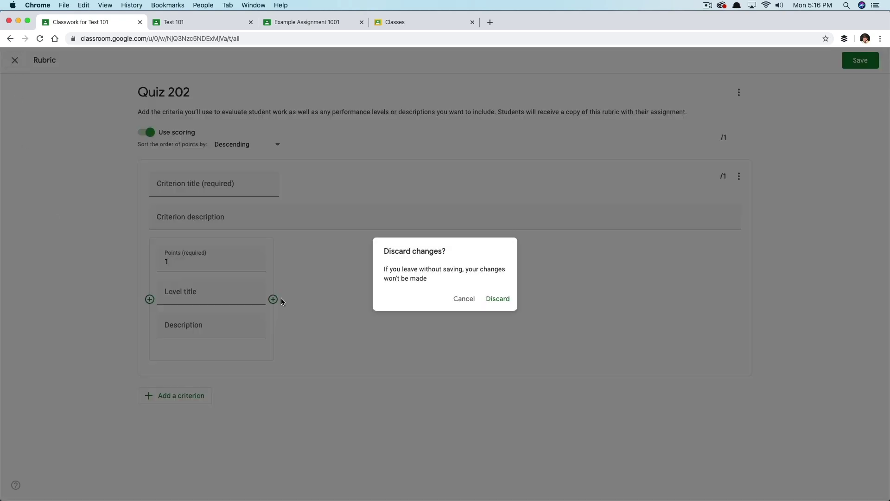
click(499, 299)
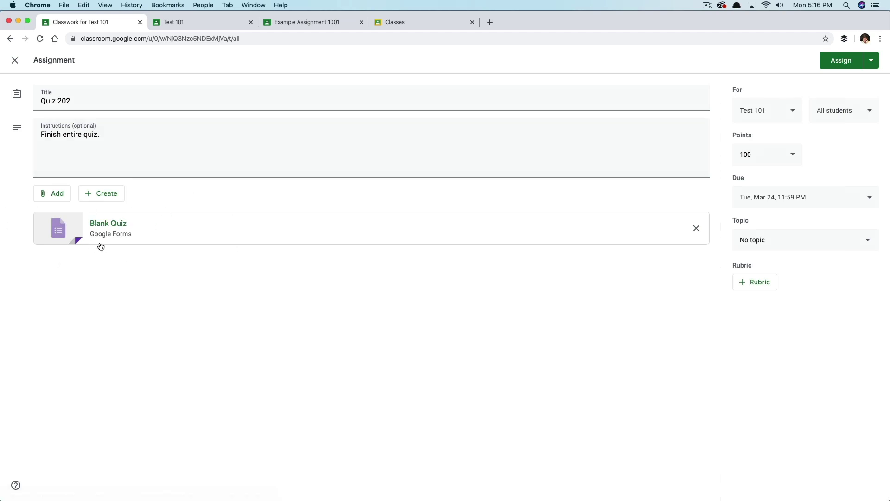
Step: Open the attached Blank Quiz in Forms, dismiss its quiz intro, and bring up the question-type list
click(134, 225)
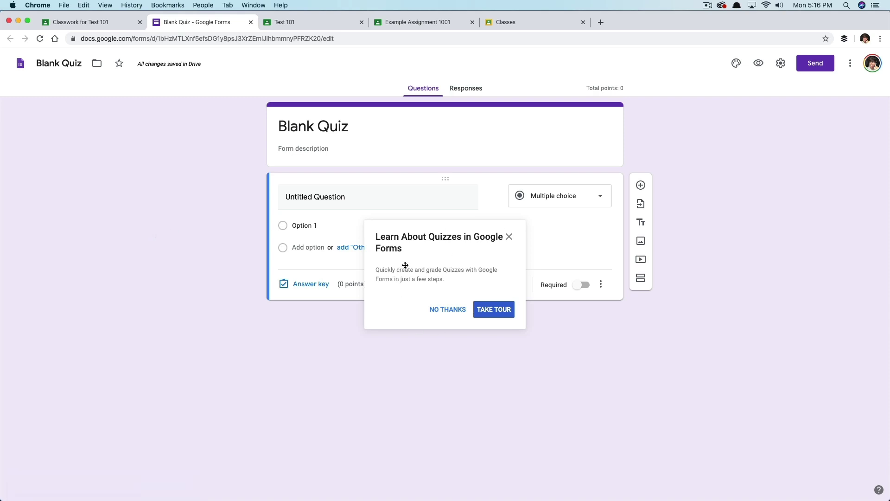
click(447, 311)
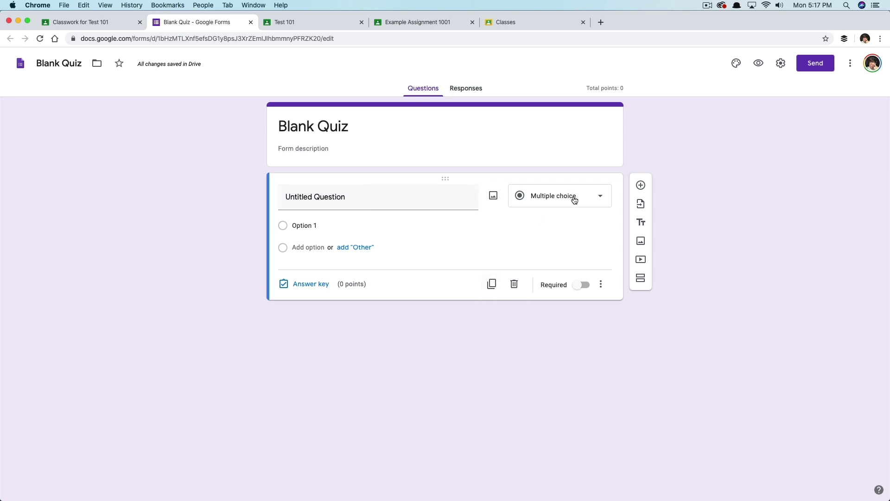
click(346, 196)
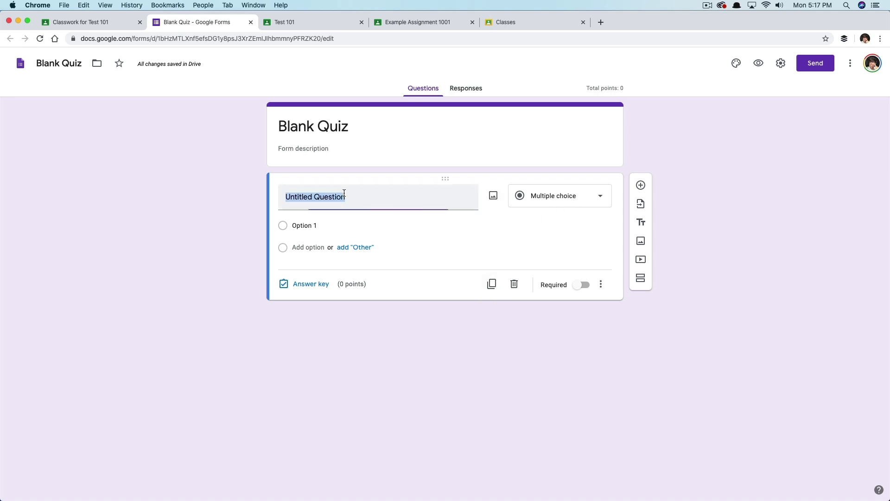
drag(358, 196, 173, 194)
click(544, 201)
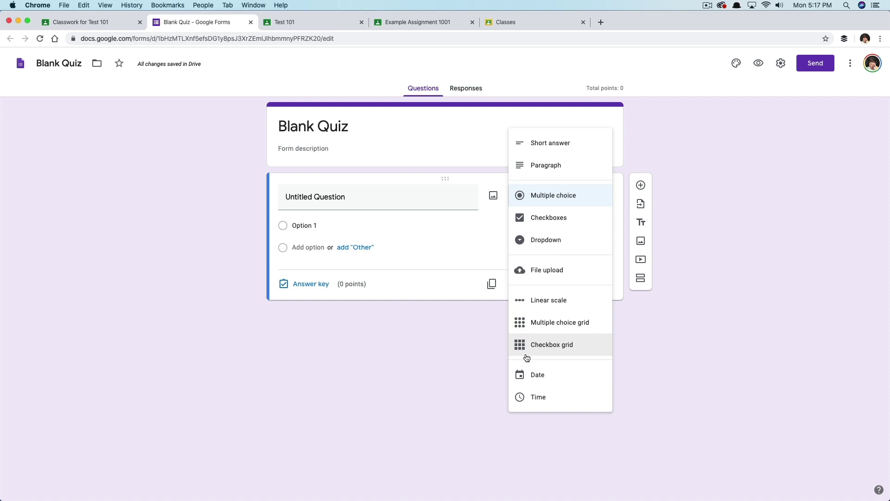
Step: Make the first question a required Short answer question titled 'Question one'
click(562, 144)
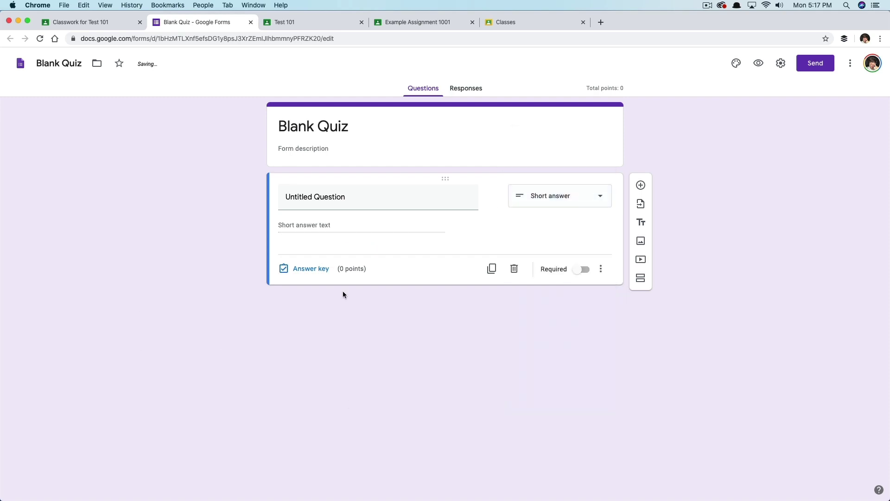
click(337, 197)
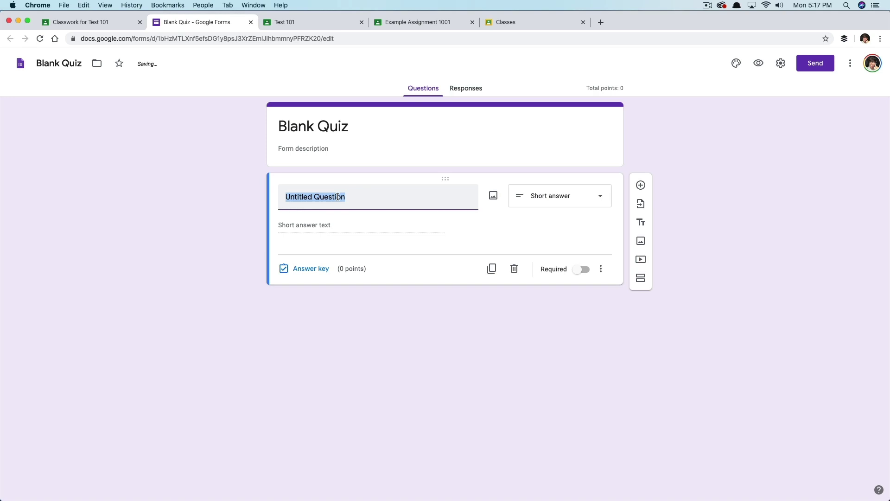
text(Question one)
click(351, 327)
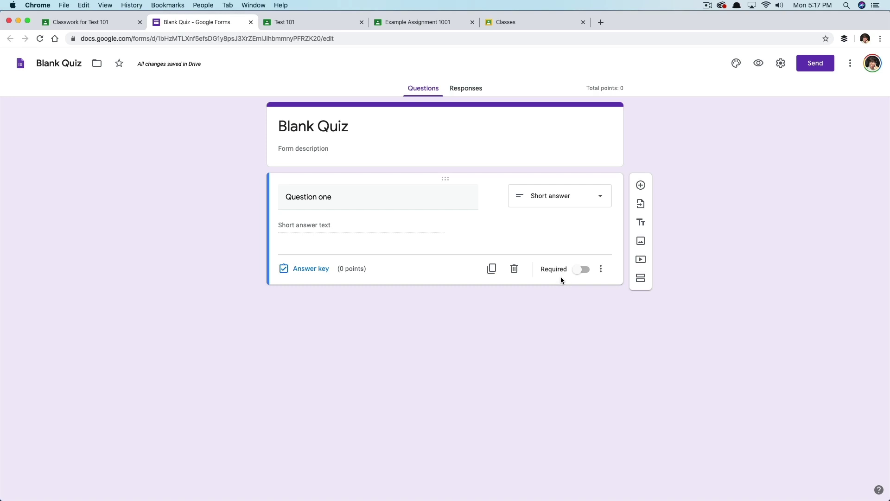
click(577, 272)
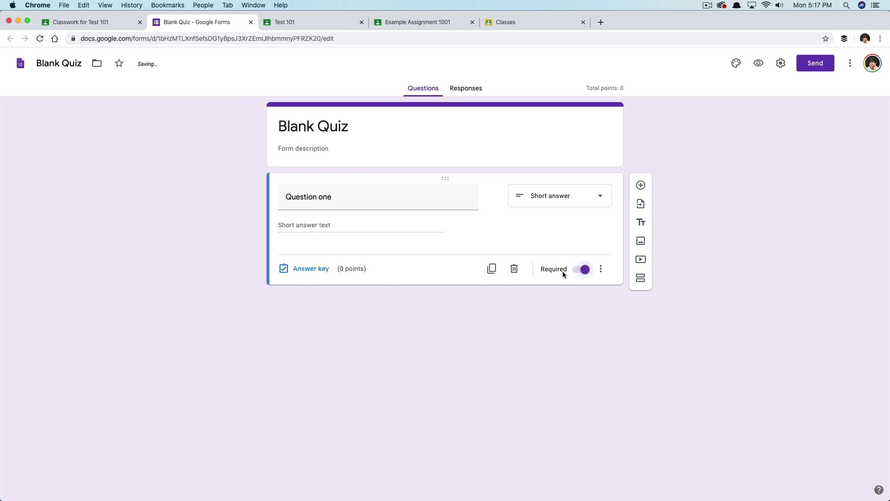
Step: Duplicate Question one, then delete the copy
click(602, 270)
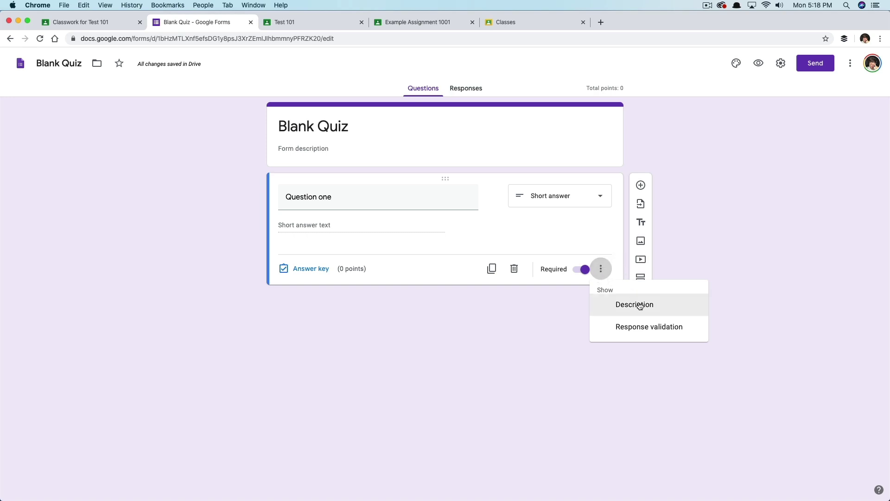
click(601, 372)
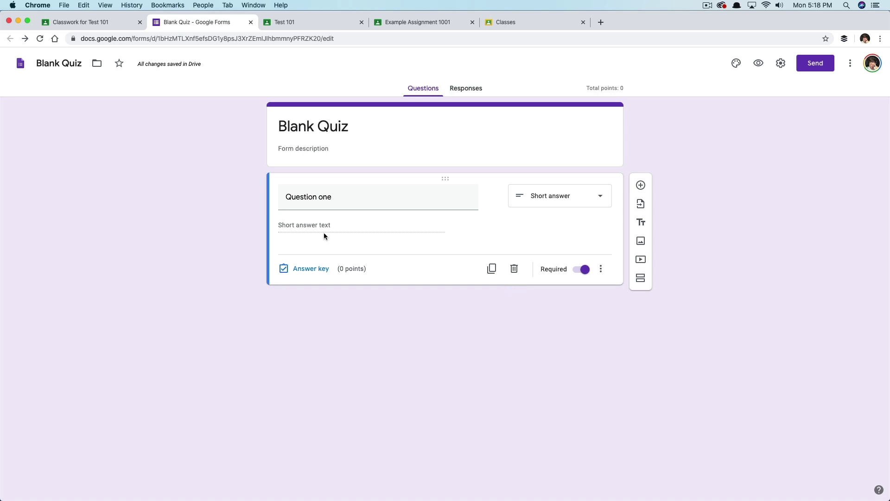
click(491, 269)
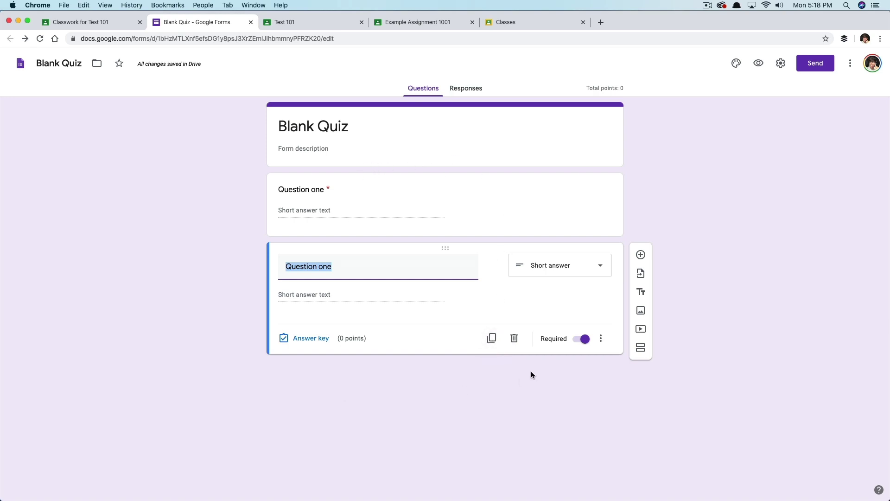
click(513, 345)
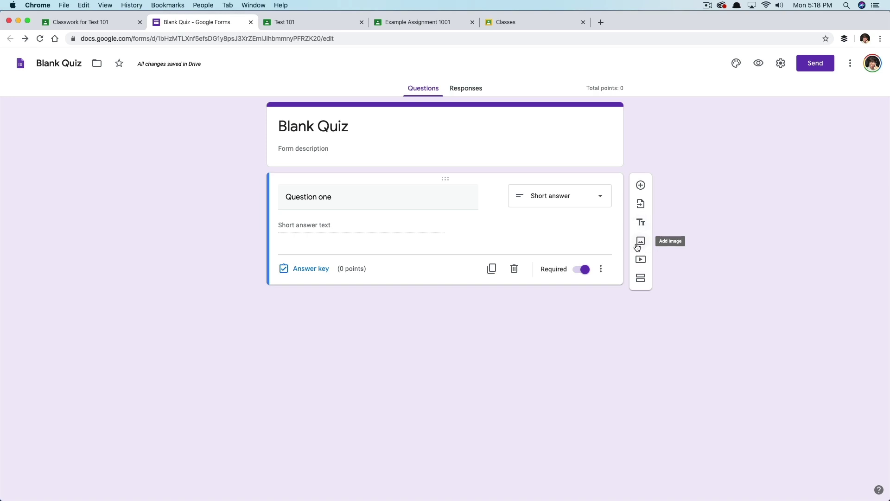
Step: Add a blank multiple-choice question below Question one and try dragging it above
click(640, 186)
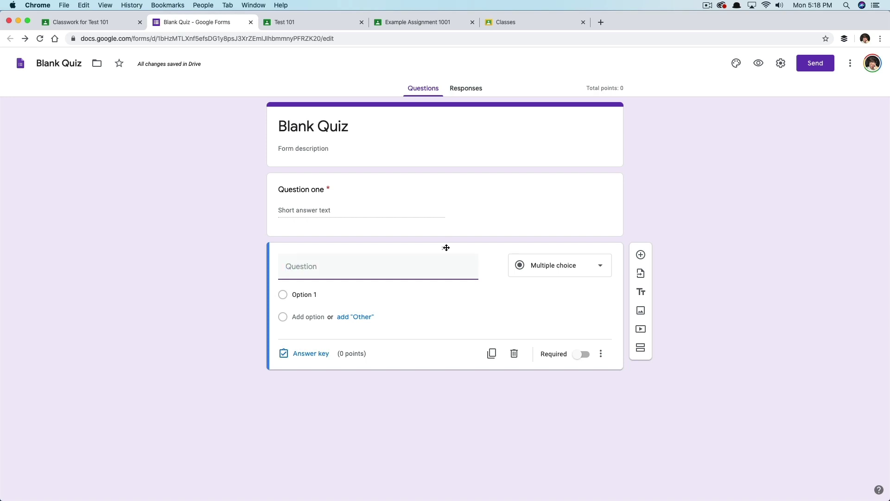
drag(445, 248, 436, 151)
drag(445, 248, 407, 216)
Step: Check the Responses tab showing 0 responses, return to Questions, and close the Send options
click(462, 90)
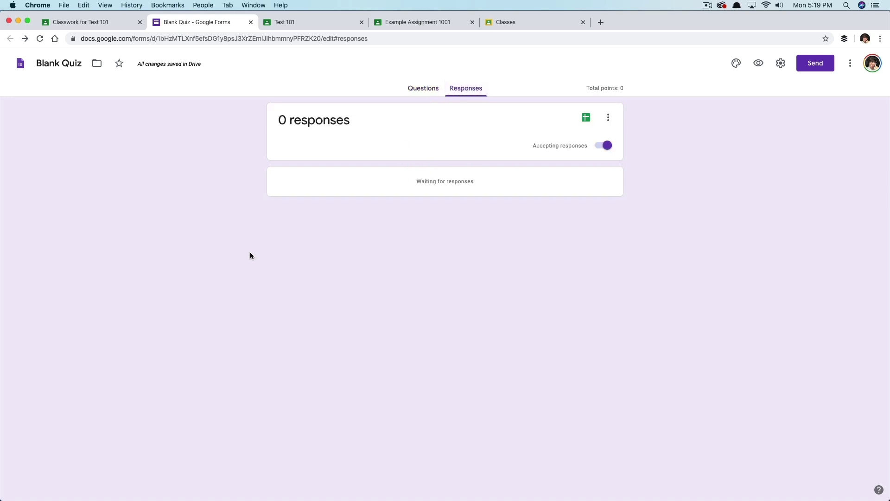
click(416, 89)
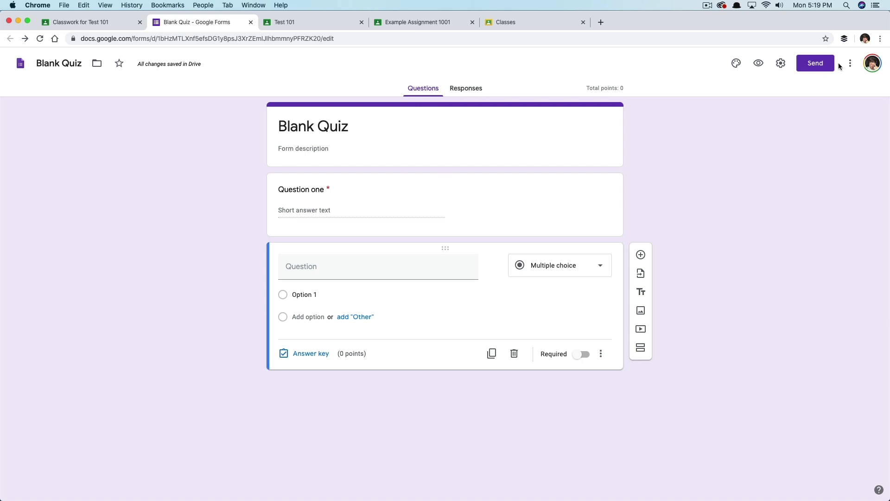
click(814, 65)
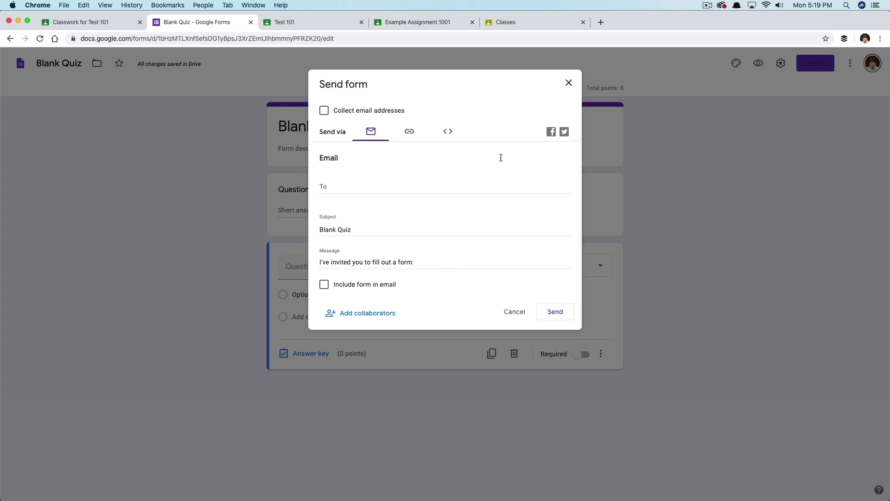
click(568, 83)
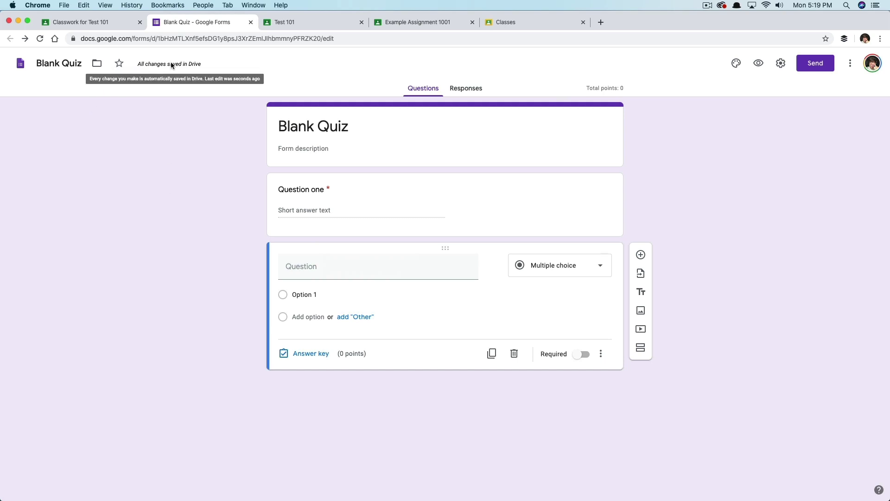
Step: Close the Forms tab, refresh Classwork, and reopen the Quiz 202 draft for editing
key(super+w)
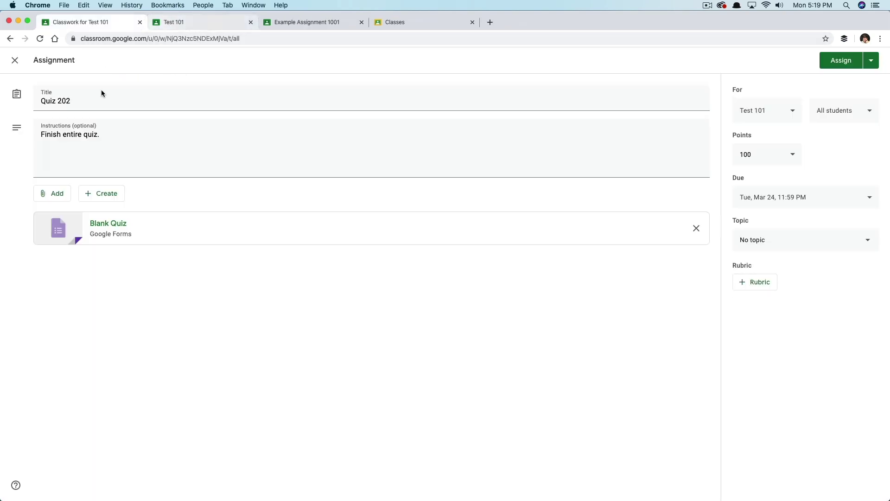
click(44, 39)
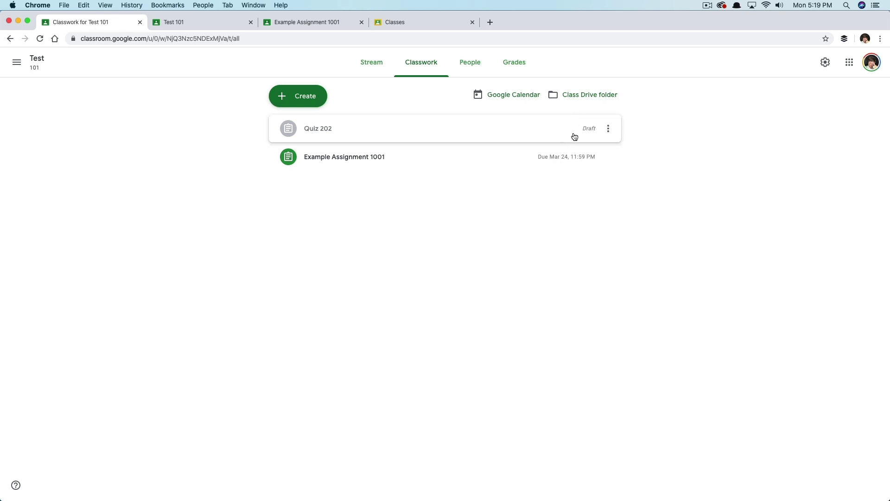
click(608, 130)
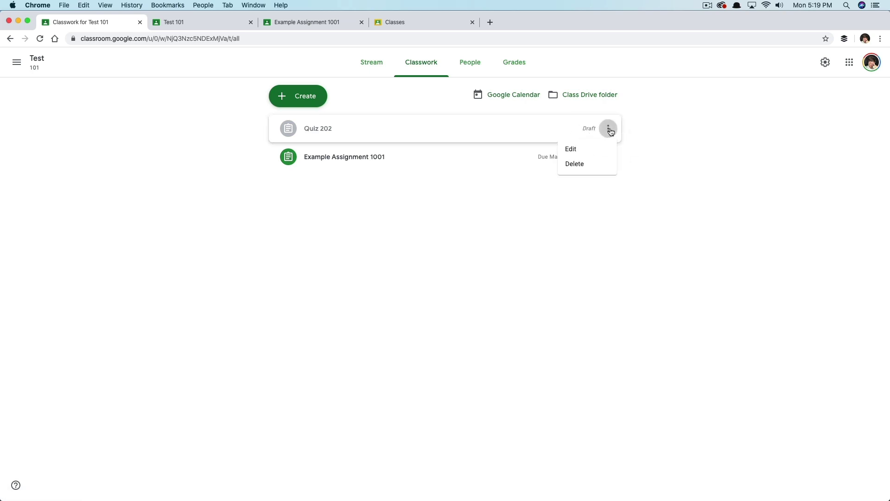
click(574, 149)
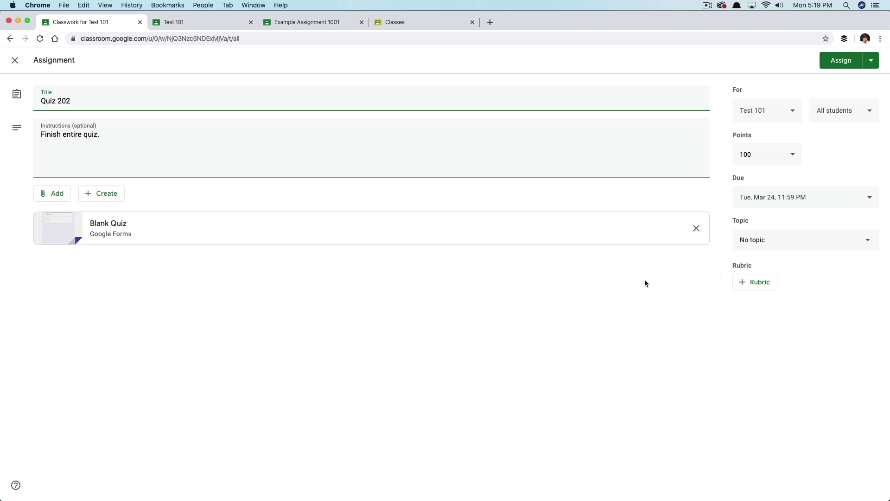
Step: Assign Quiz 202 to Test 101, then open its details page in the student's tab
click(838, 62)
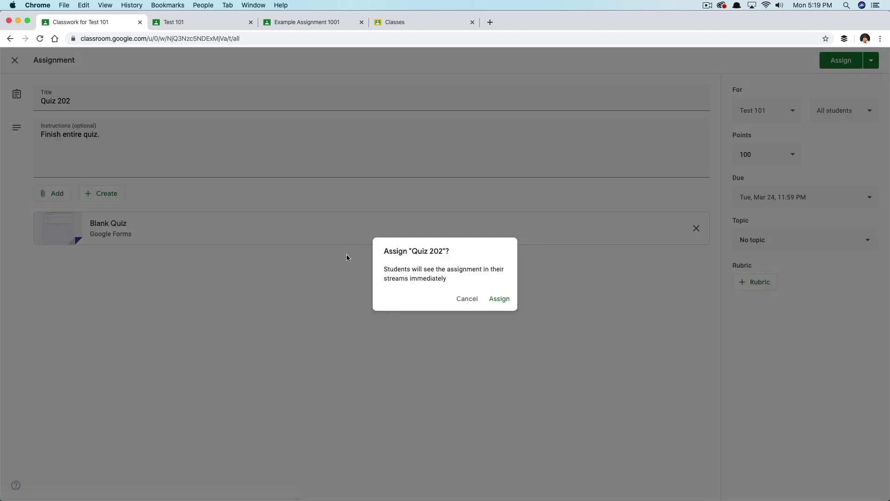
click(495, 299)
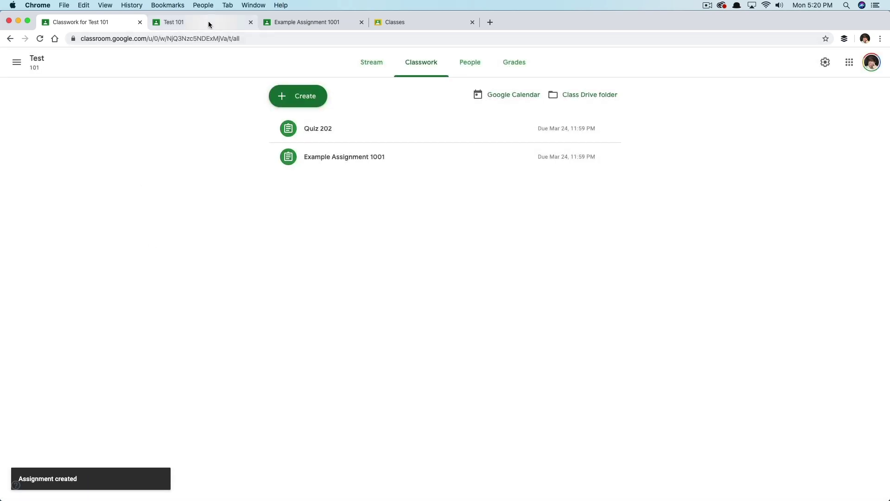
click(209, 25)
click(40, 39)
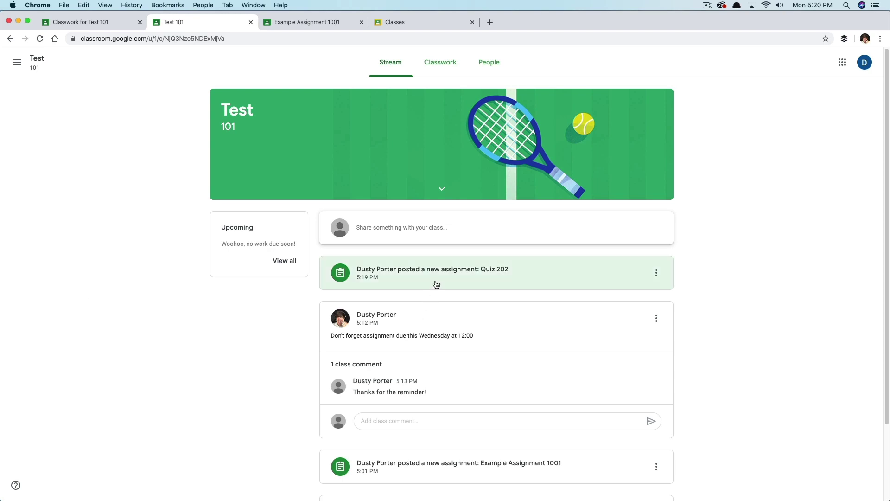
click(464, 269)
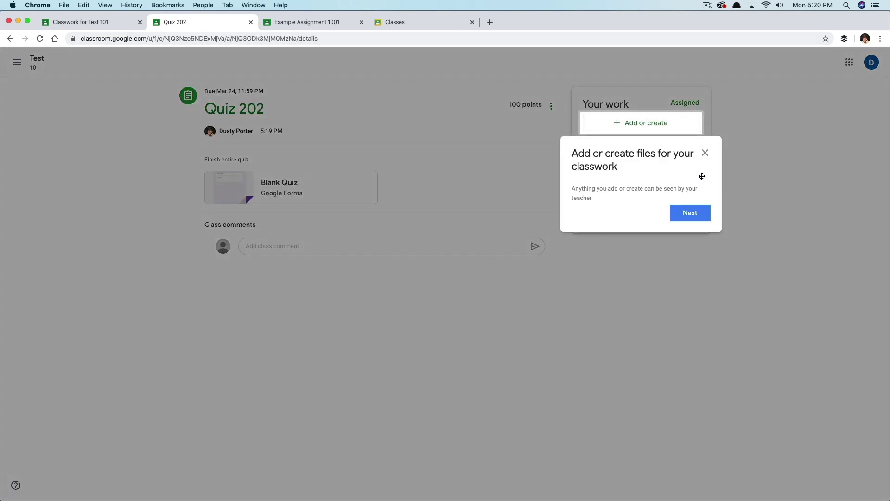
Step: As the student, open the Blank Quiz and start answering Question one, then return to Classwork
click(705, 153)
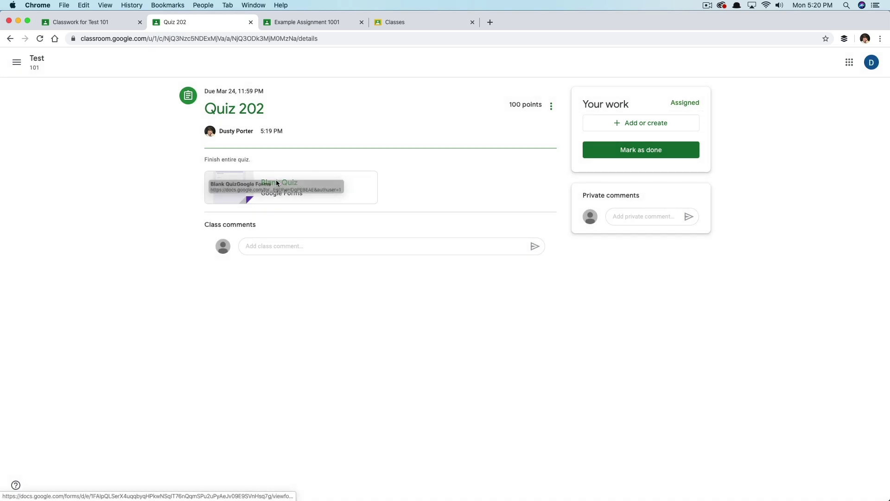
click(274, 182)
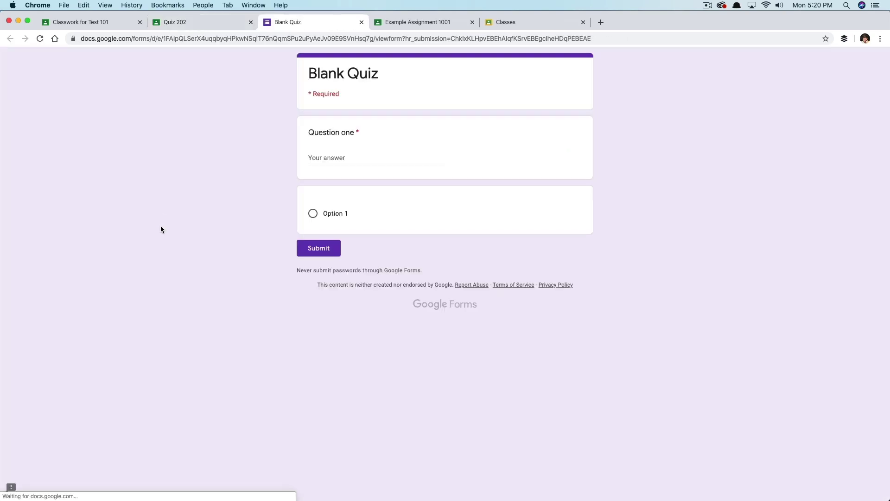
click(335, 157)
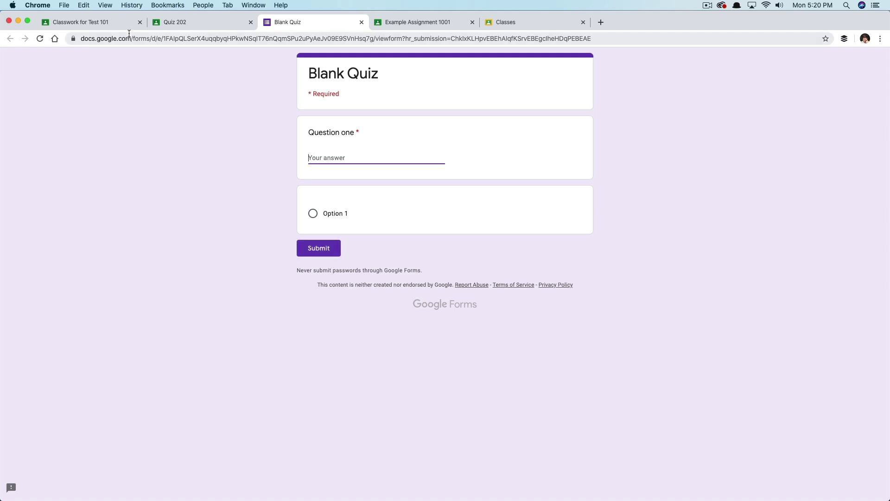
click(109, 24)
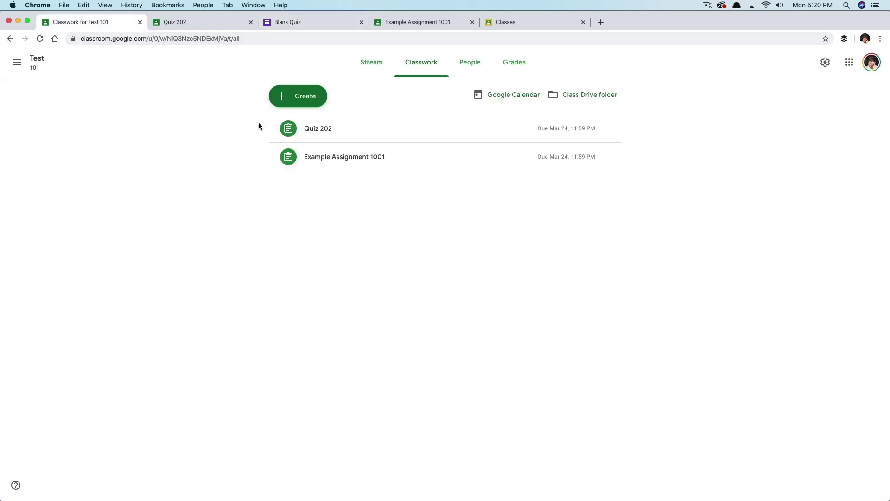
Step: Create a 'Writing' topic in Test 101 and view its empty topic page
click(299, 96)
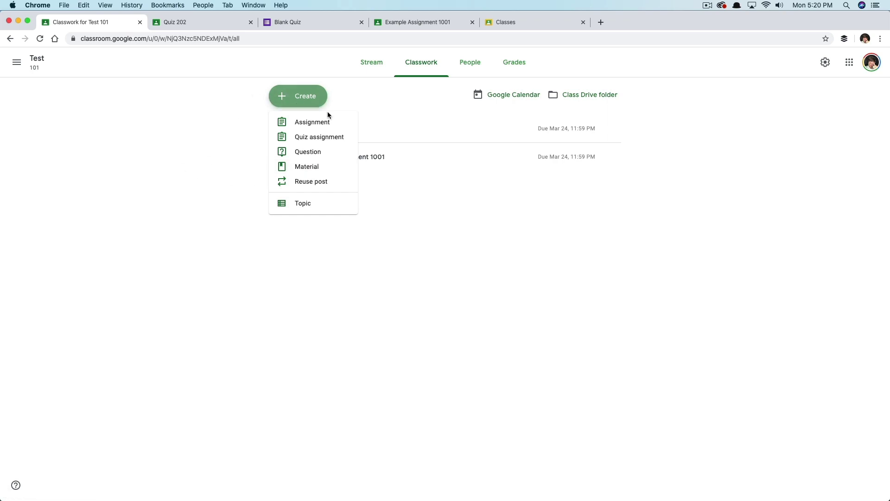
click(303, 202)
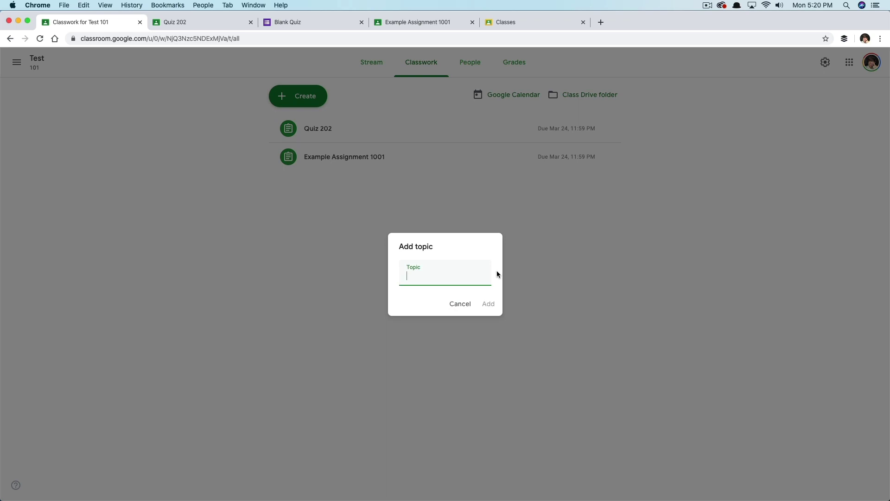
text(Writing)
click(490, 306)
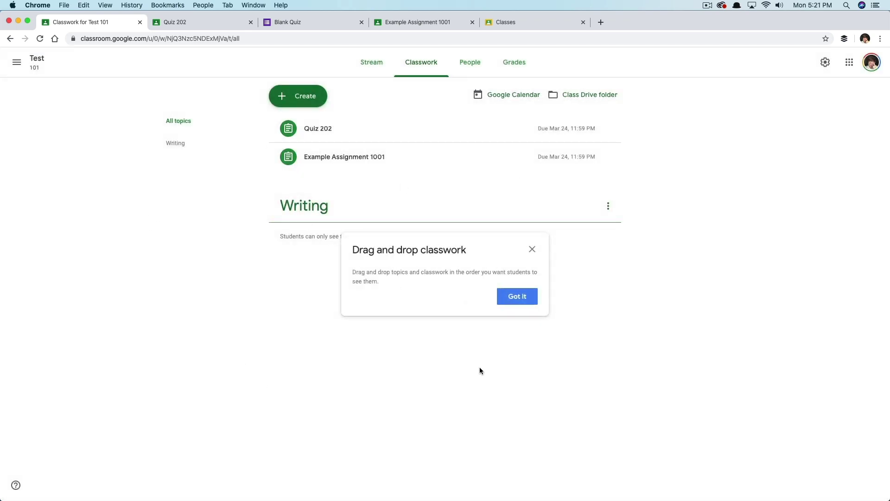
click(532, 251)
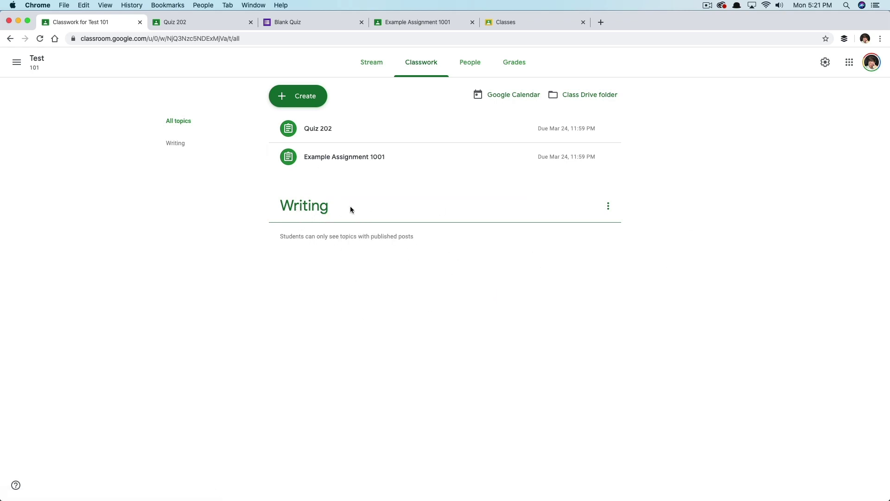
click(178, 146)
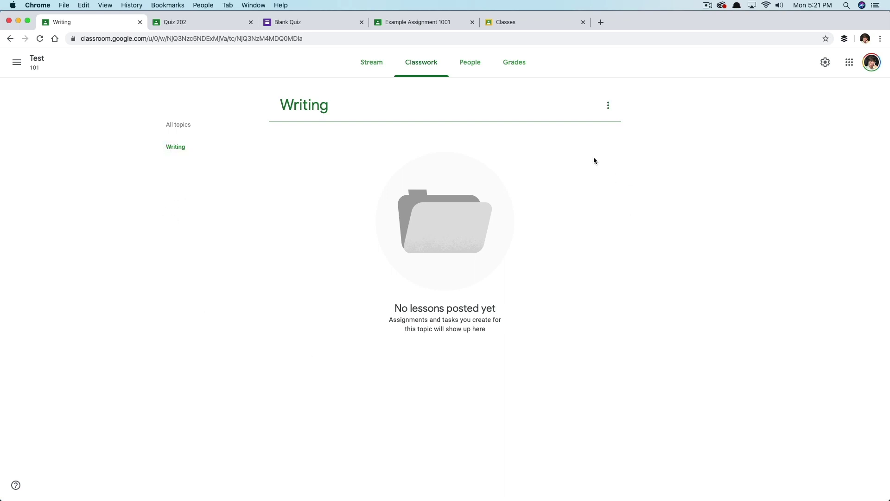
click(609, 106)
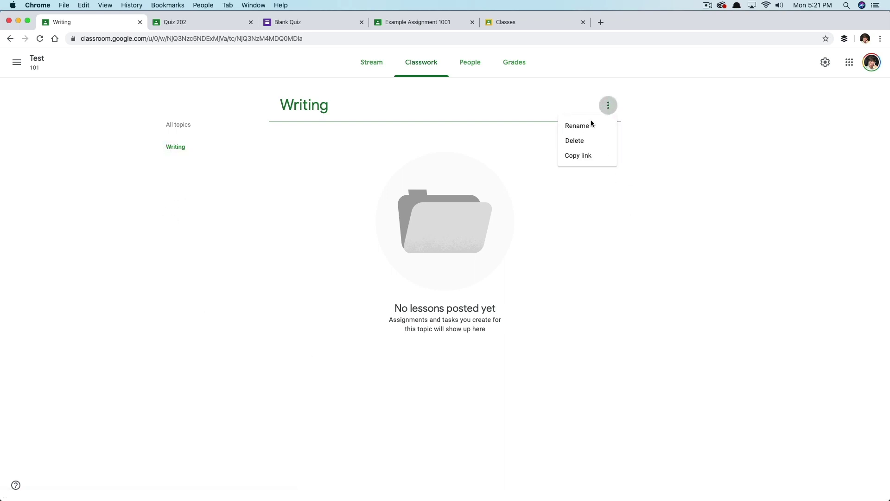
click(352, 181)
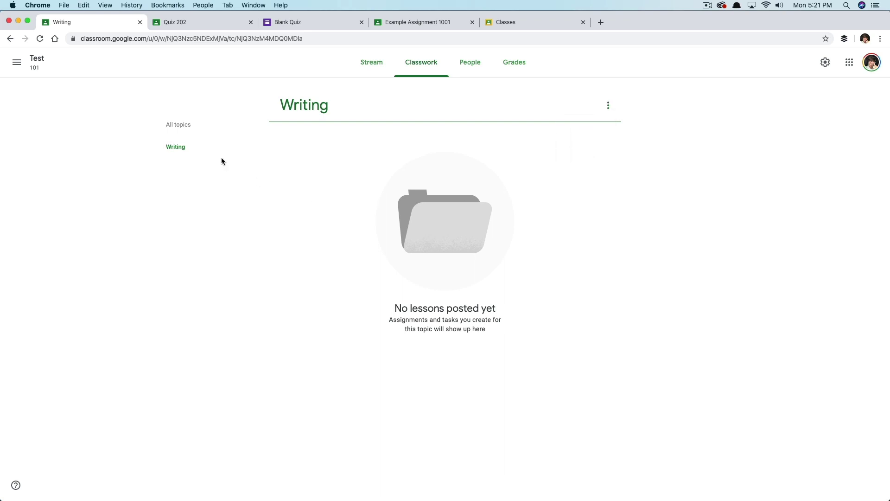
click(179, 124)
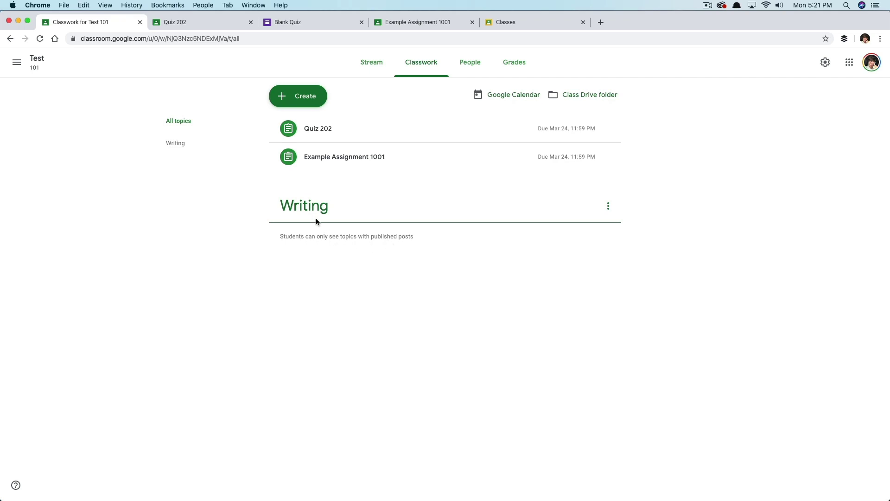
click(310, 208)
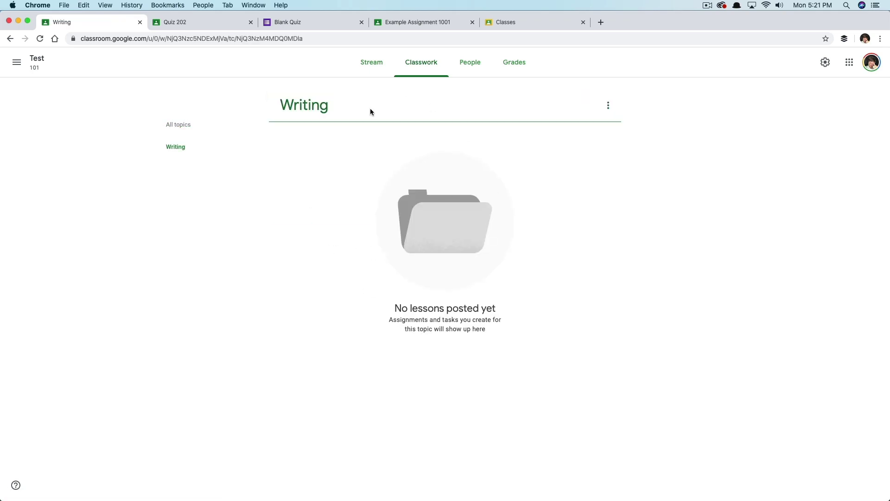
click(195, 125)
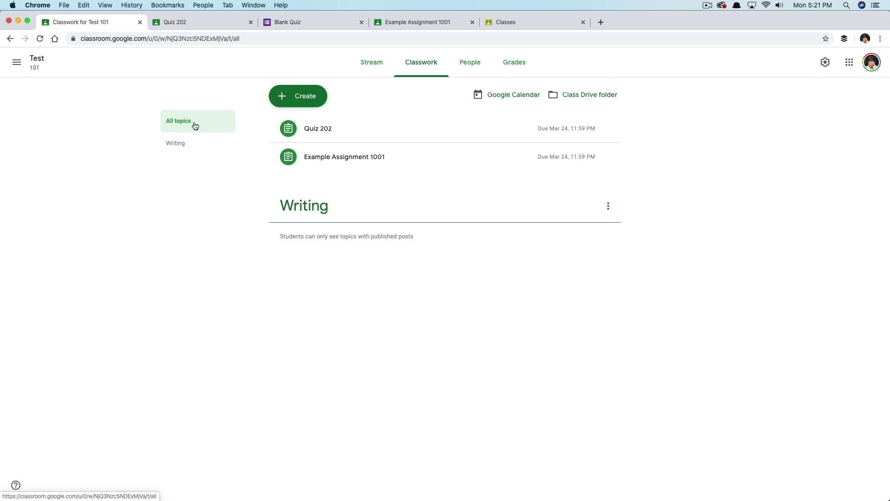
click(175, 143)
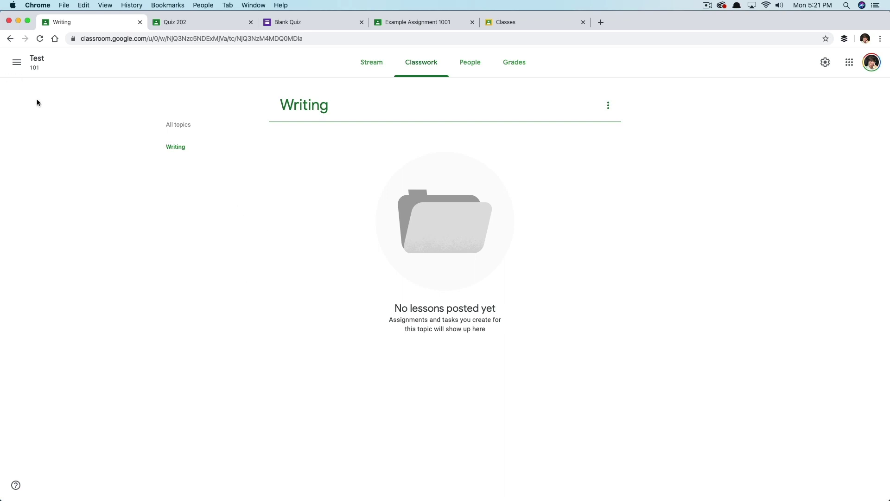
Step: Go from the Classes overview back into the Test class and dismiss the Move posts to top tip
click(17, 62)
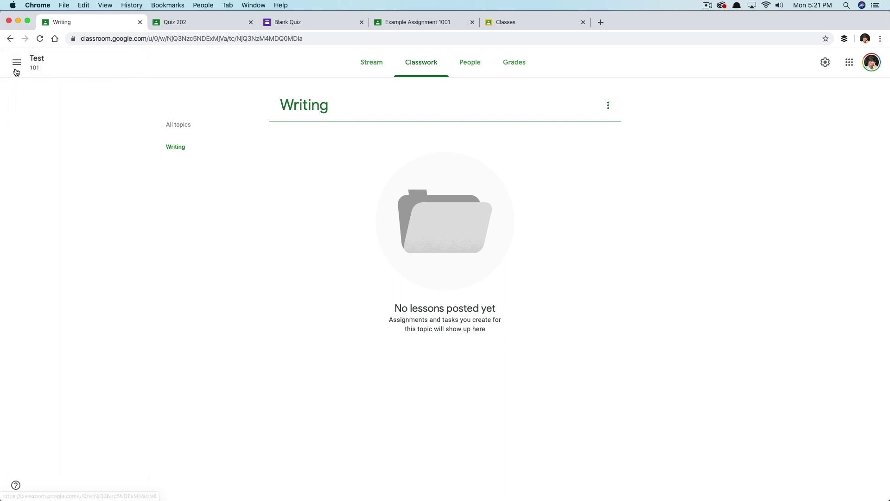
click(18, 62)
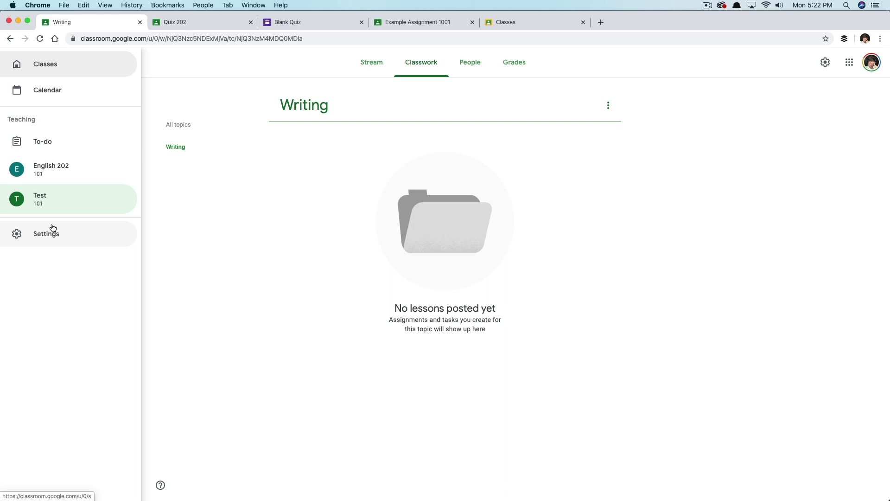
click(55, 70)
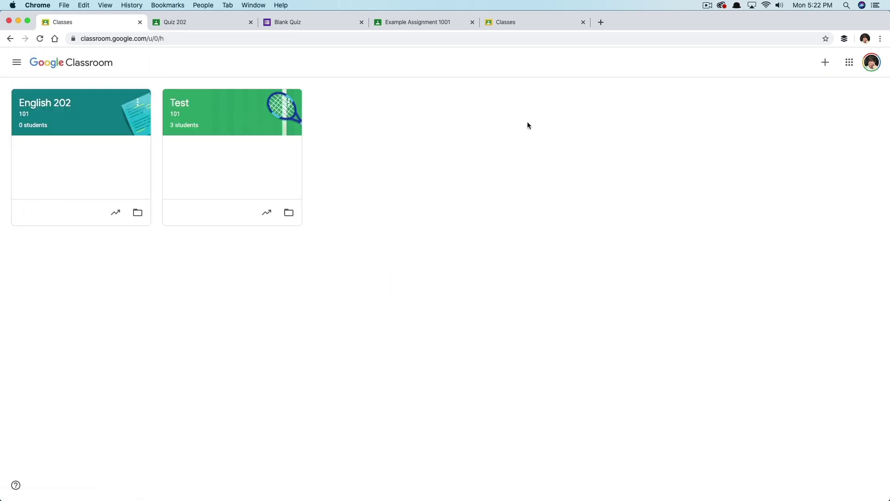
click(184, 103)
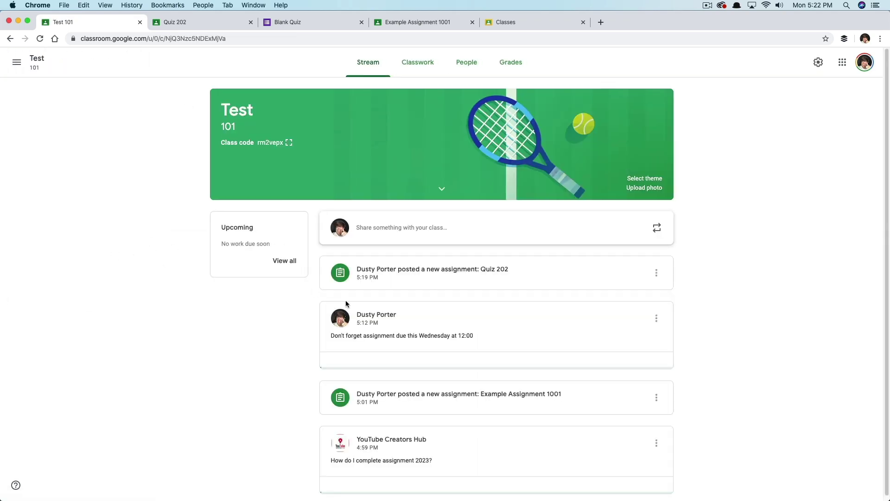
click(629, 288)
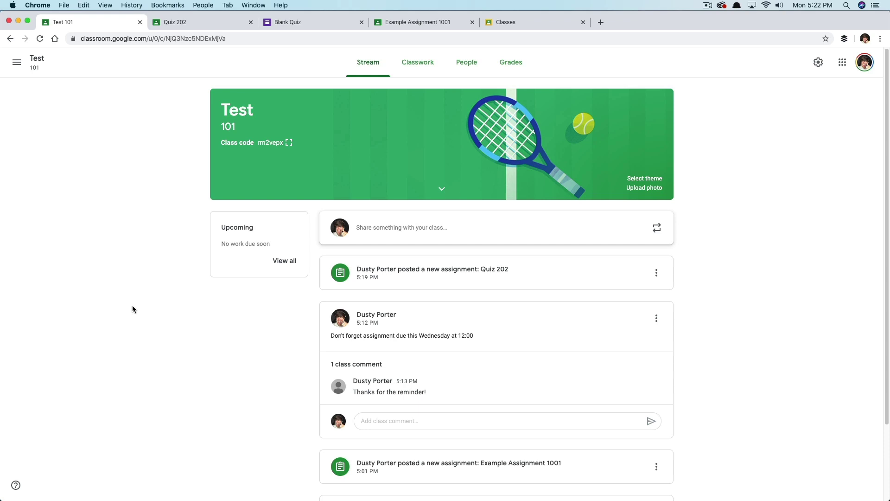
Step: In the gradebook, give the first student draft grades of 85 on Quiz 202 and 70 on Example Assignment 1001
click(510, 67)
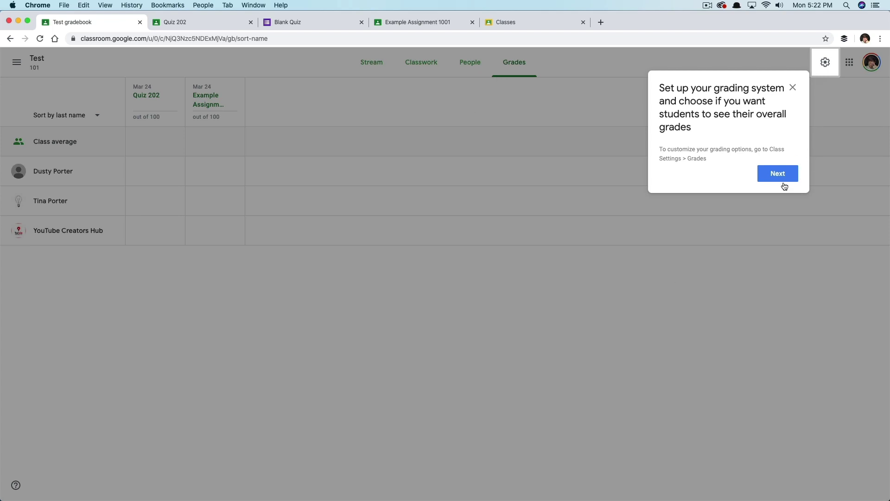
click(792, 88)
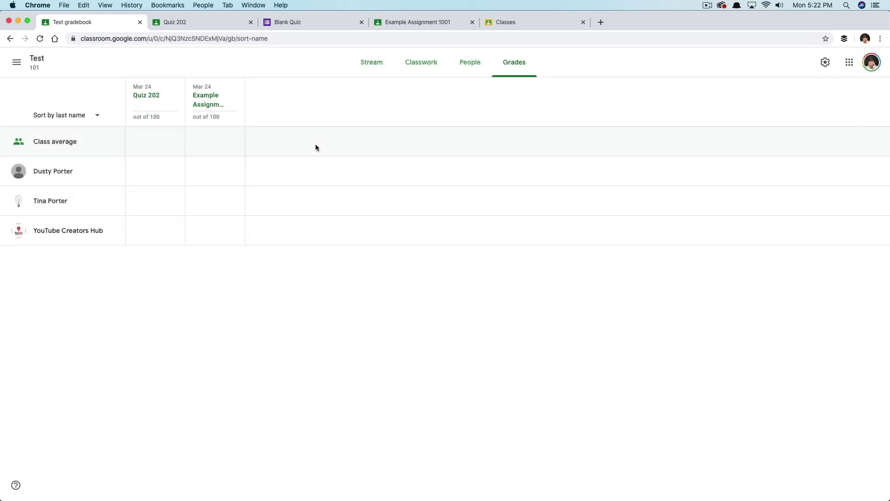
click(147, 171)
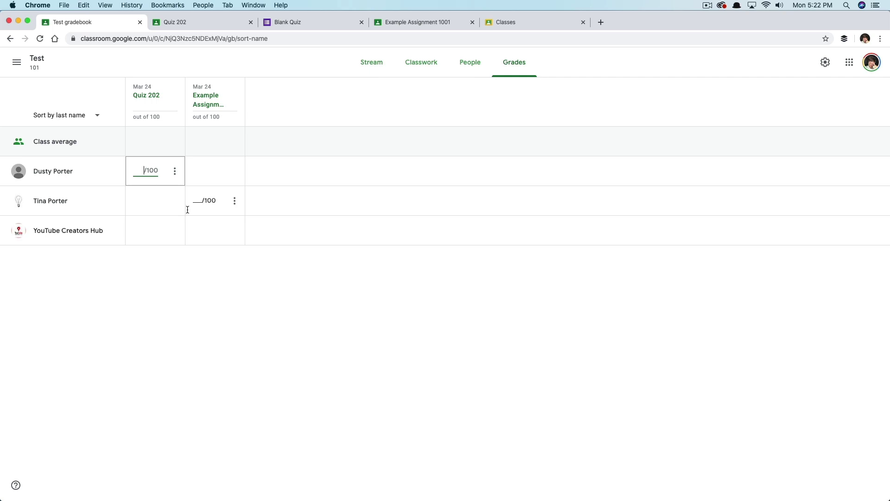
text(85)
key(Return)
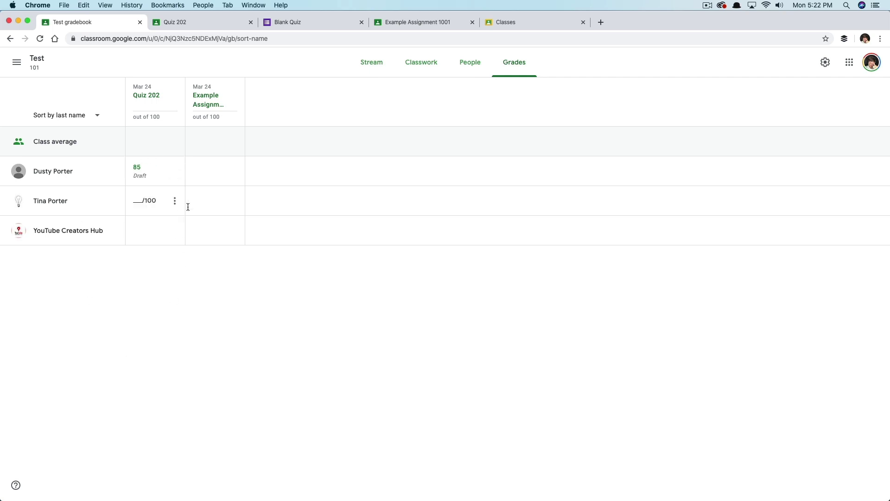
click(194, 171)
text(70)
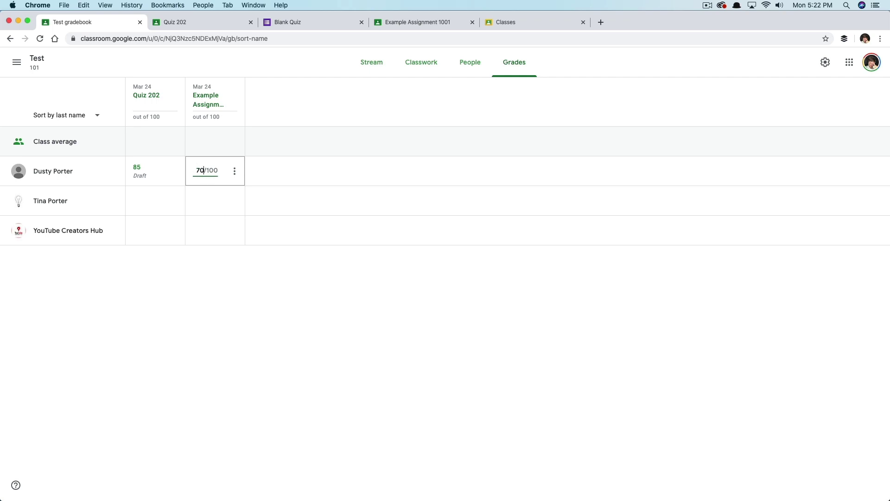
click(241, 353)
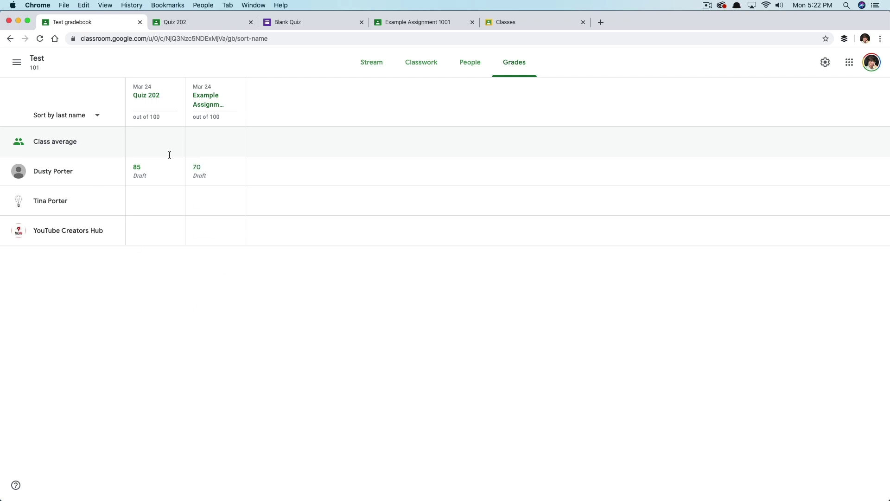
click(234, 171)
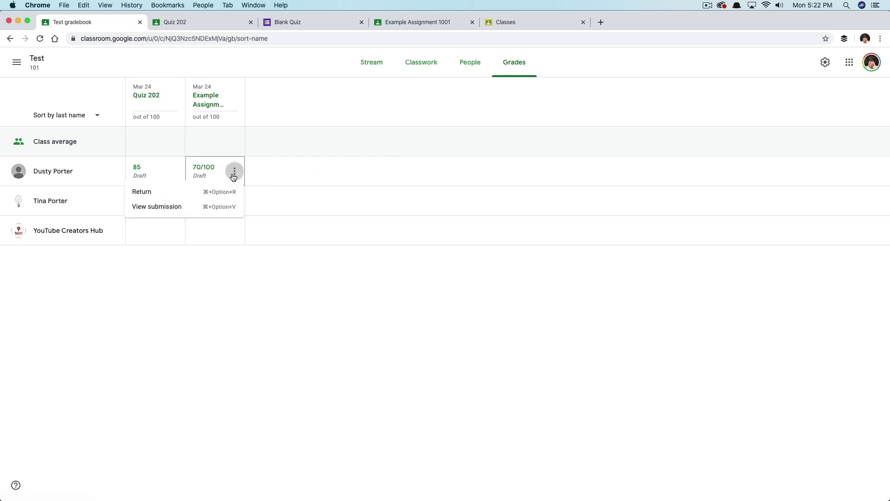
click(189, 259)
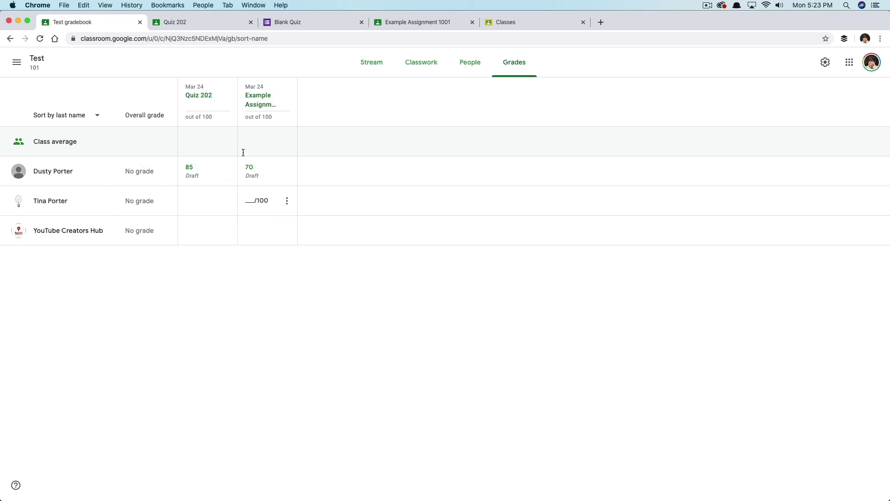
Step: View the second student's Quiz 202 submission, then go back to the gradebook
click(228, 204)
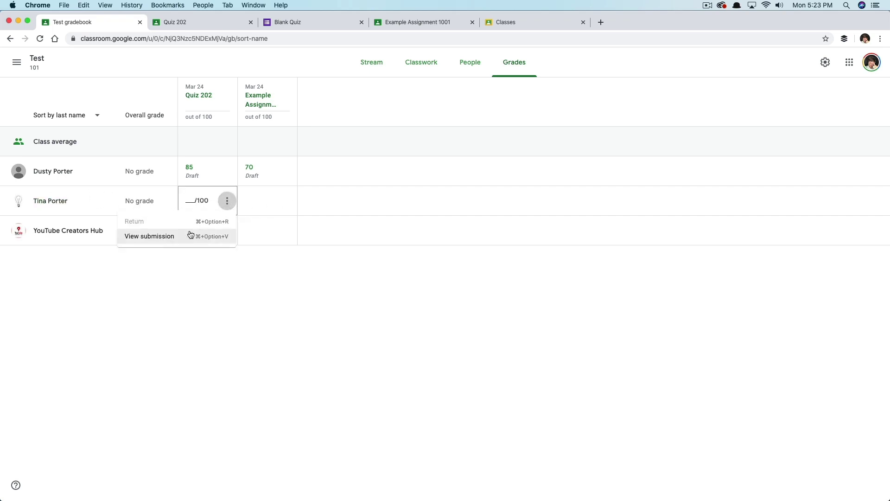
click(158, 236)
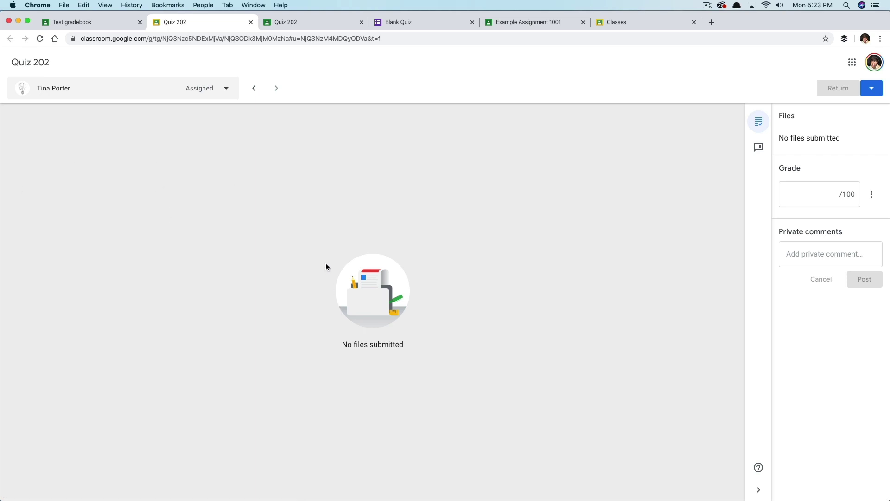
click(88, 22)
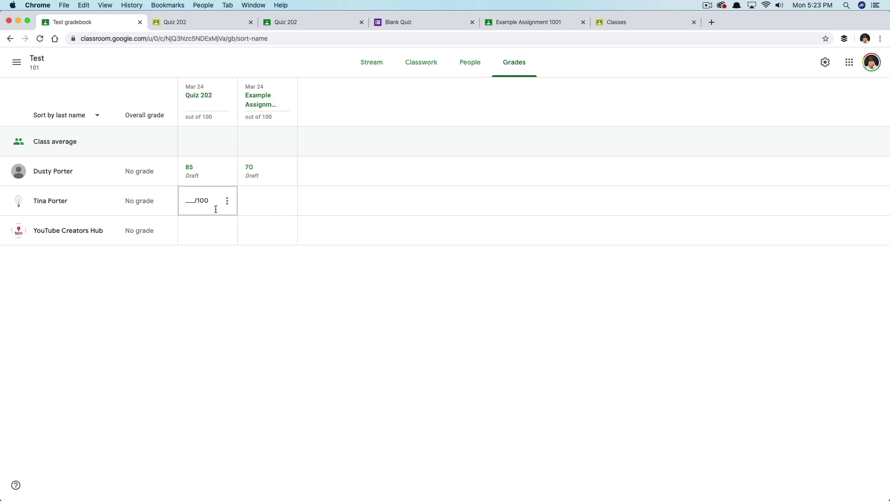
Step: Return the first student's Quiz 202 grade of 85, confirming both return dialogs
key(Up)
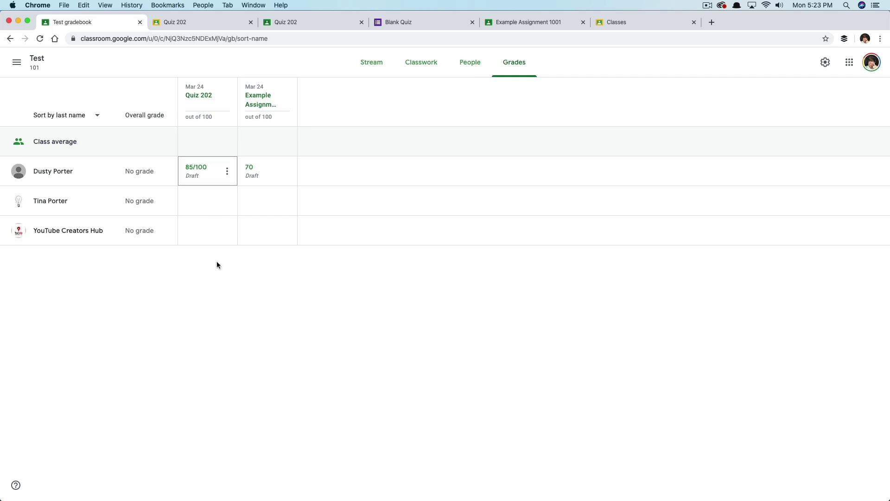
click(226, 171)
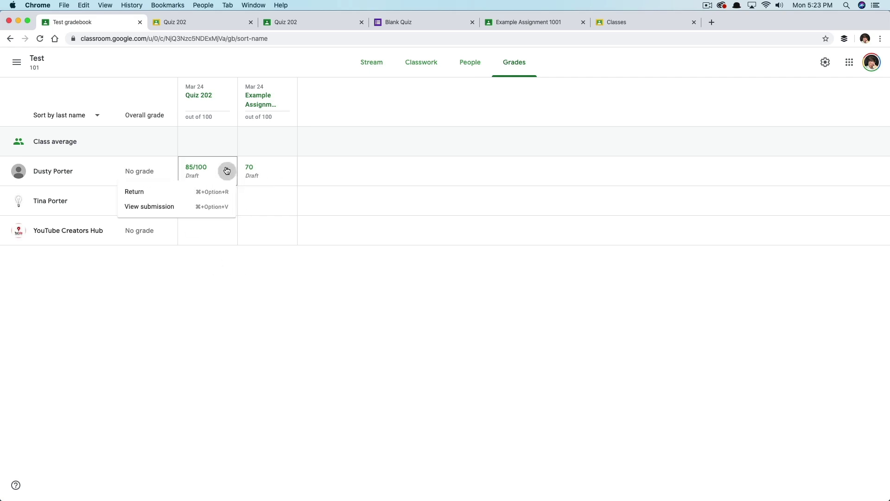
click(144, 195)
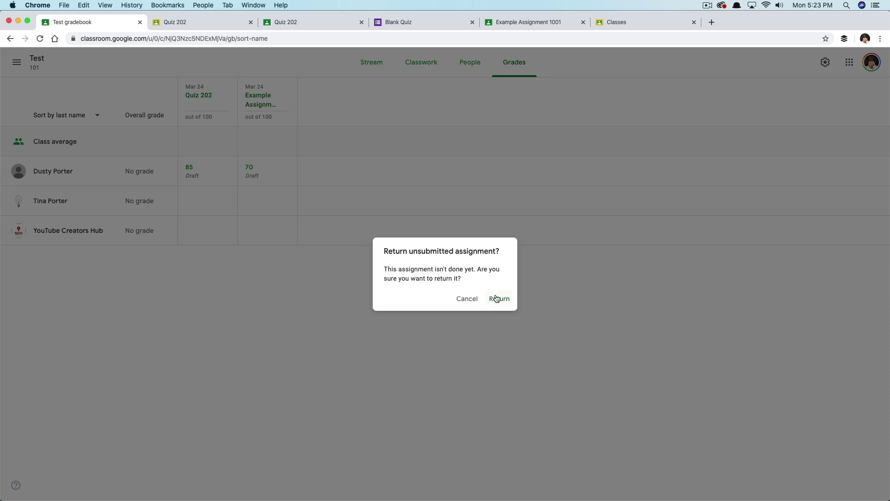
click(496, 298)
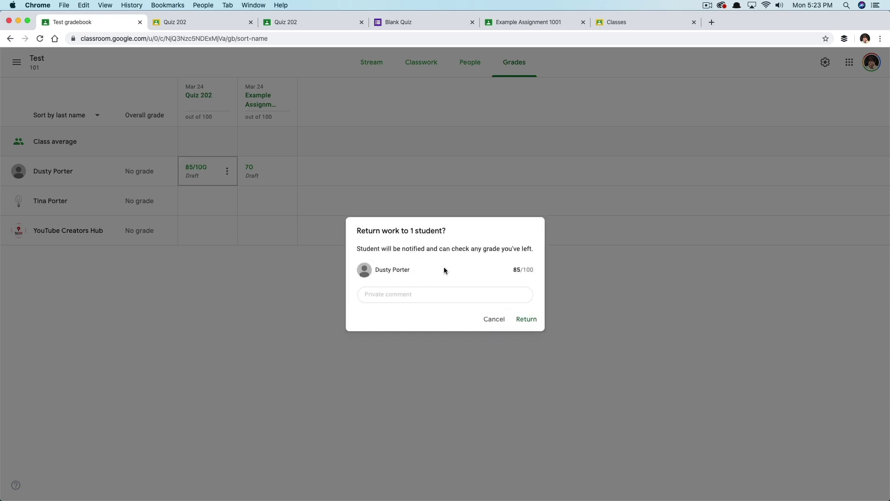
click(526, 319)
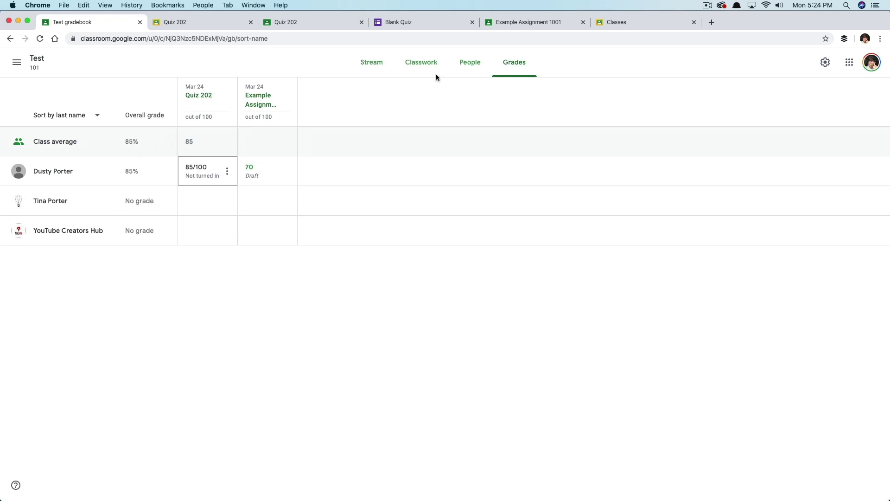
Step: Switch from the gradebook to the Test 101 Stream page
click(372, 63)
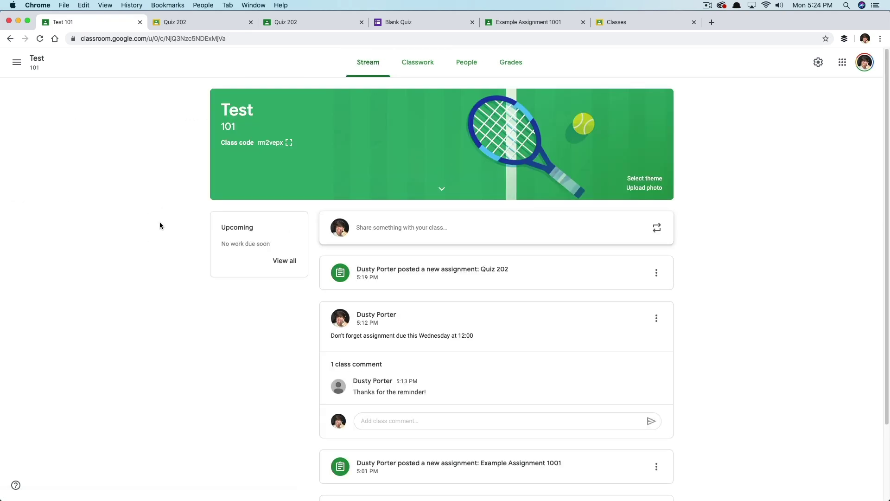